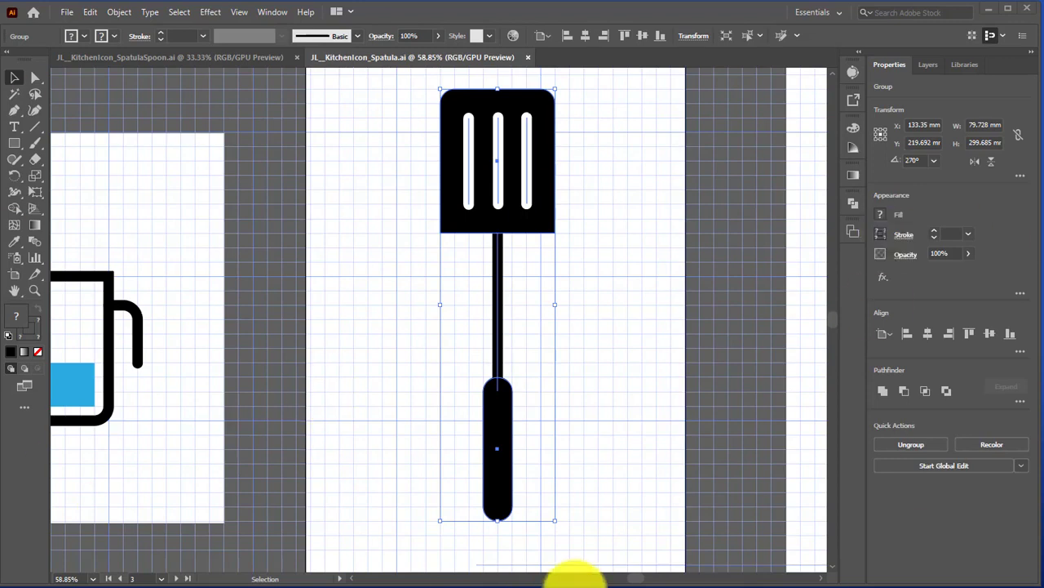
Step: Show the document's artboard list to check the artboard set up beside the spatula, and close it again
scroll(665, 576, right, 10)
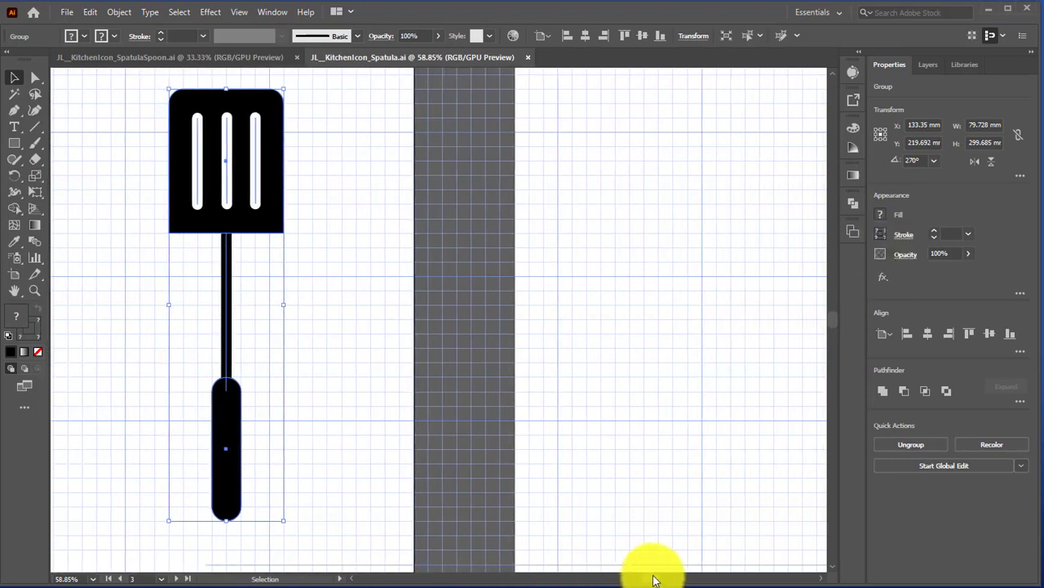
scroll(669, 576, left, 5)
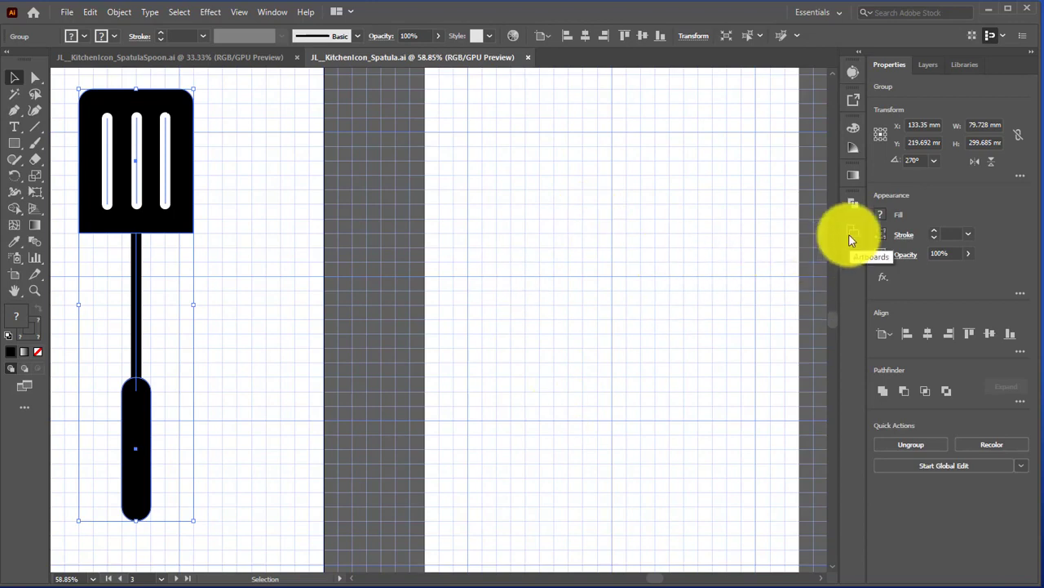
click(264, 14)
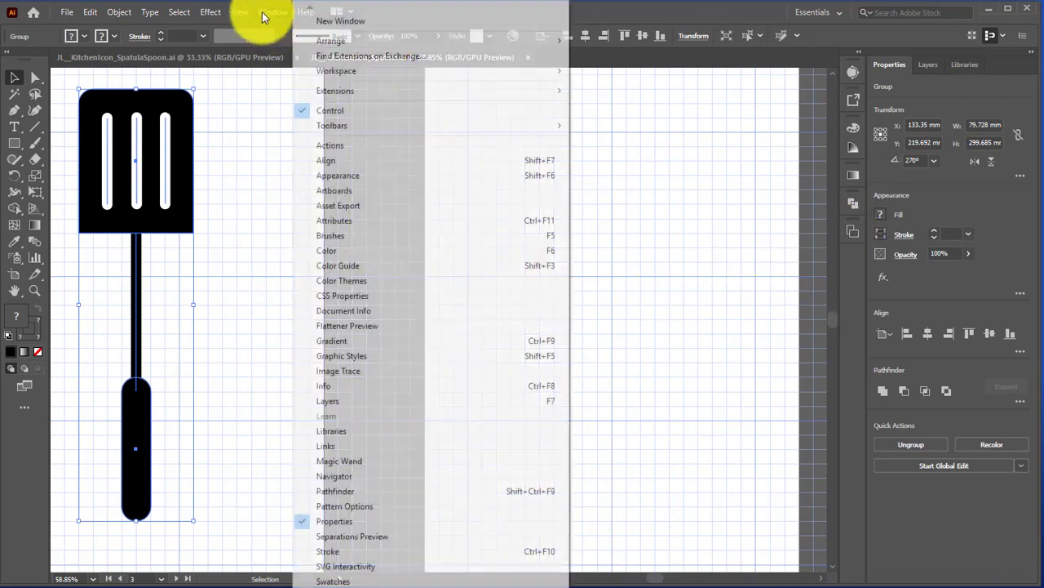
click(337, 193)
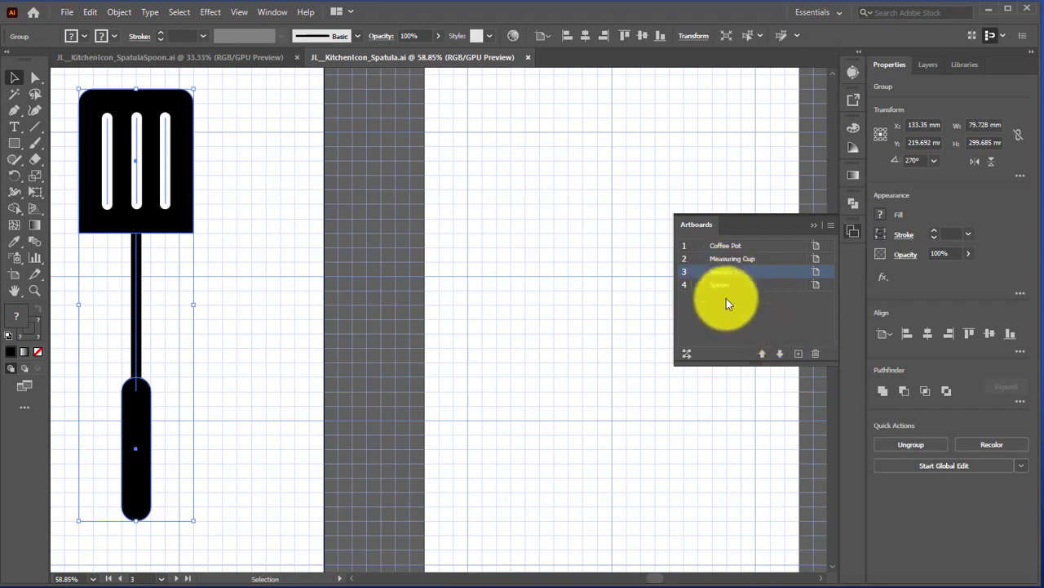
click(853, 231)
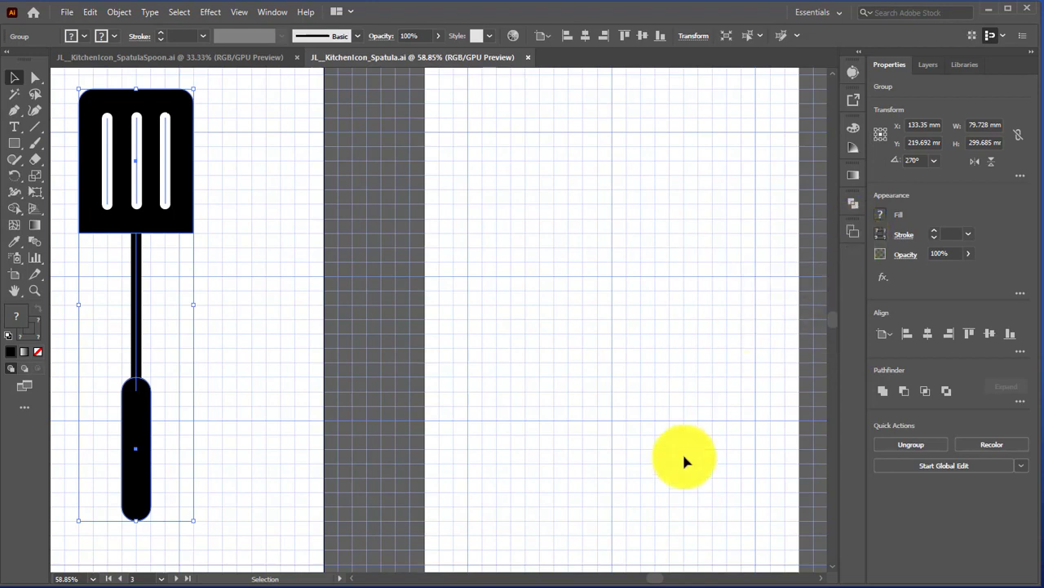
Step: Review the document's general setup options, including units and bleed, and leave without changing anything
drag(661, 578, 661, 578)
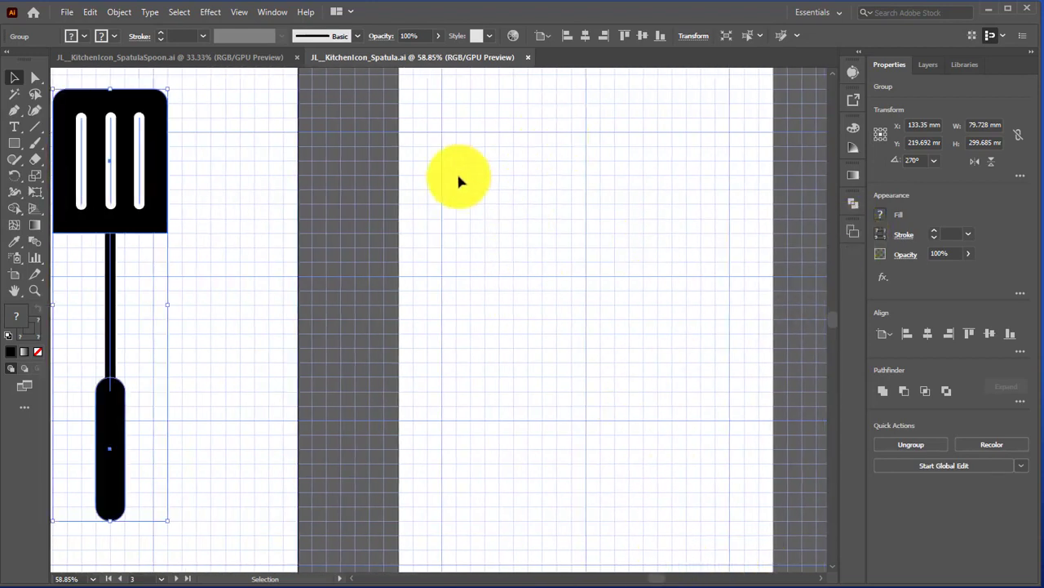
click(69, 11)
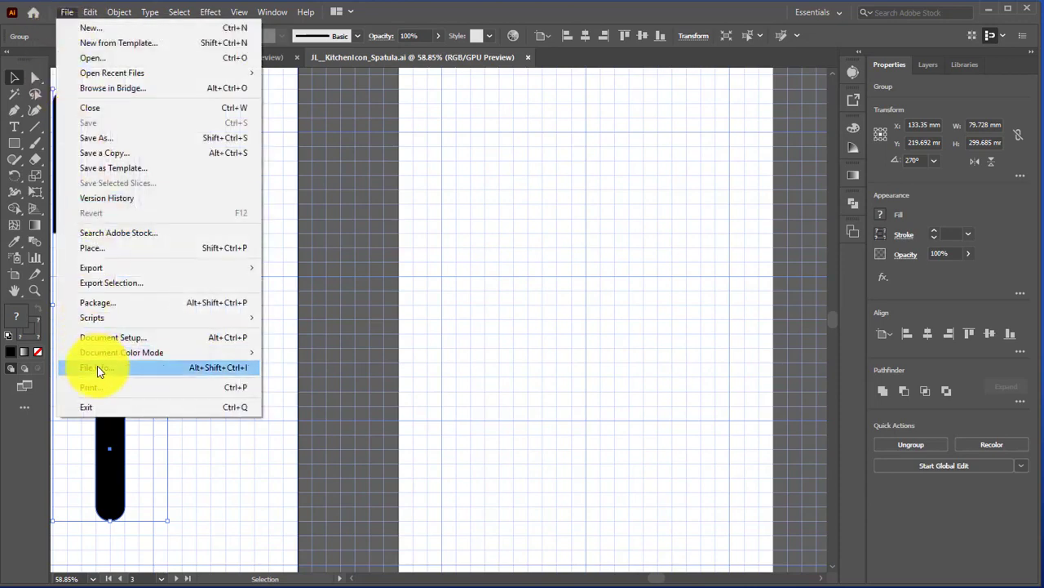
click(111, 335)
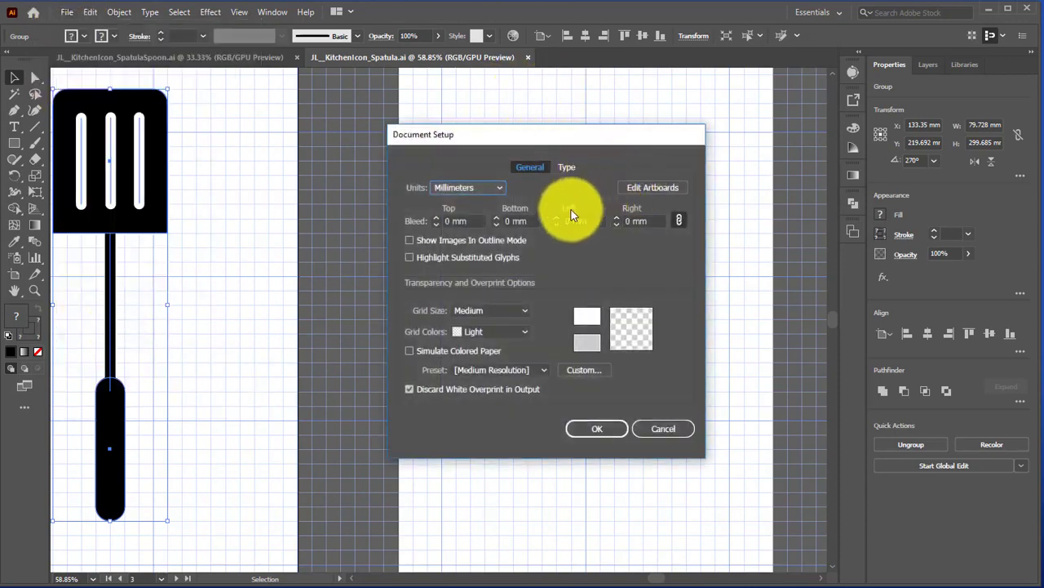
click(663, 428)
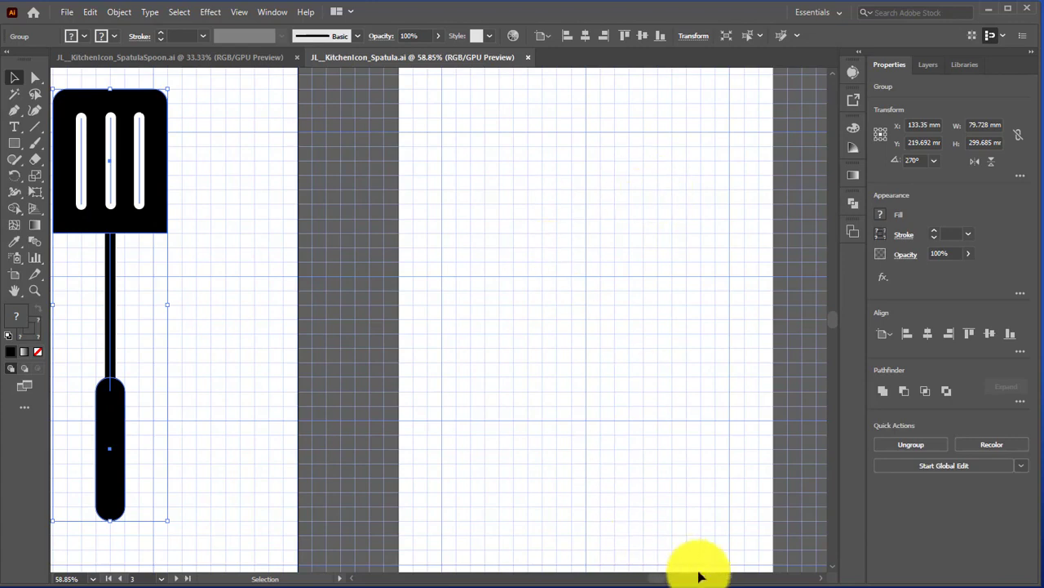
Step: Draw a black rectangle about 80 × 100 mm near the top of the empty fourth artboard and fully round its corners
scroll(652, 581, right, 3)
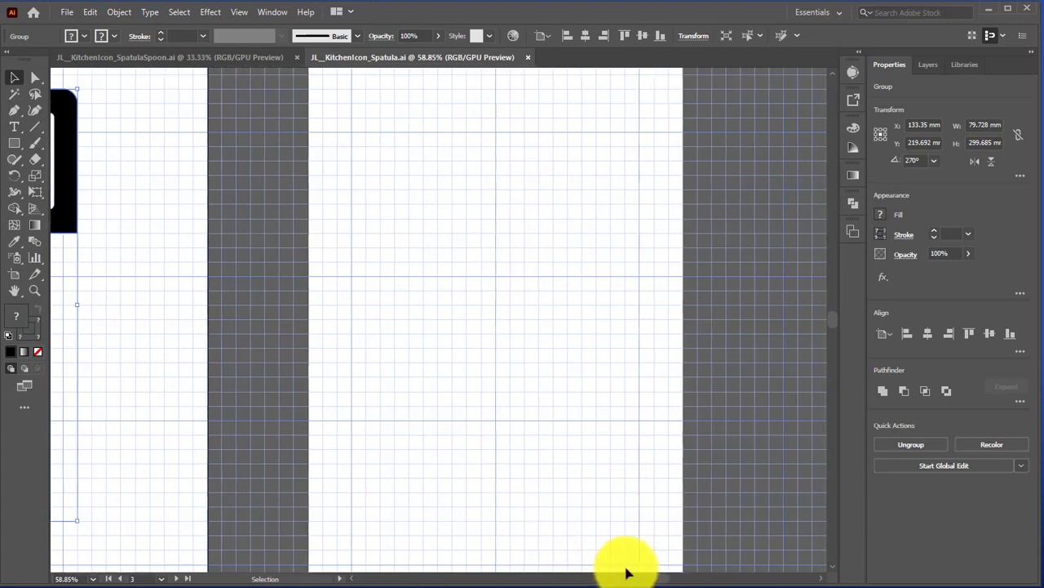
click(14, 143)
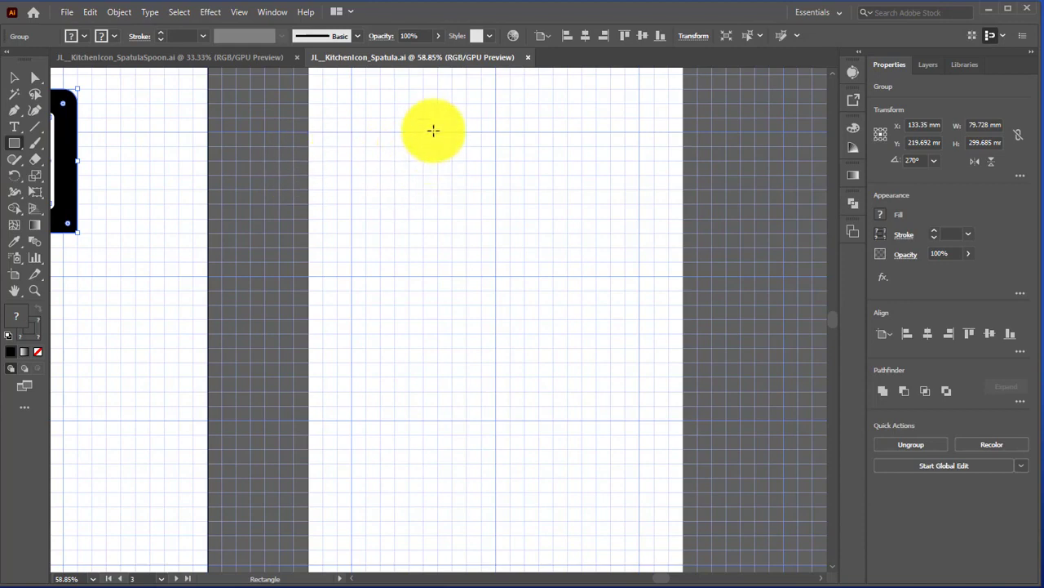
drag(439, 130, 552, 275)
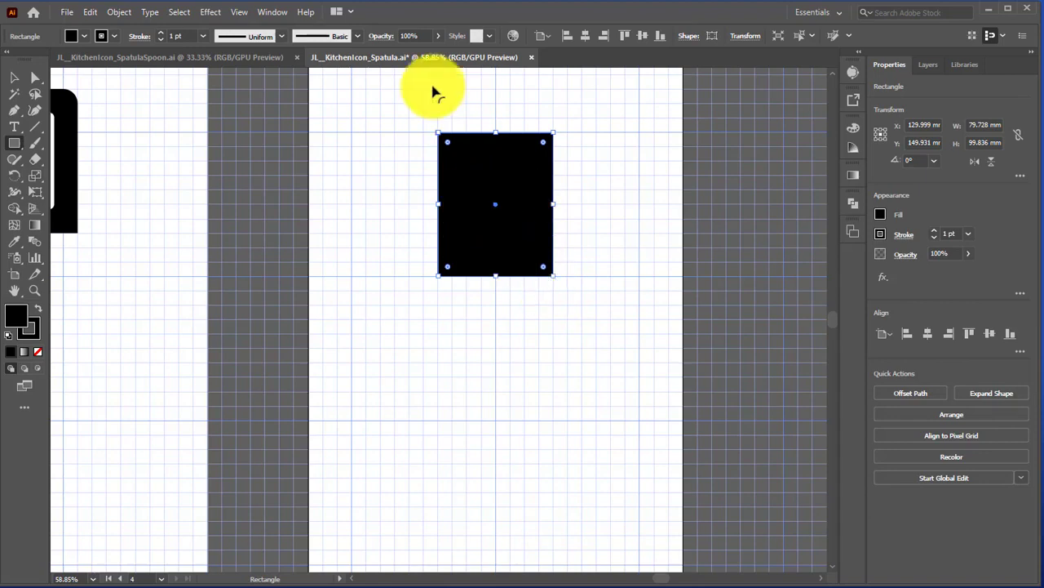
click(14, 77)
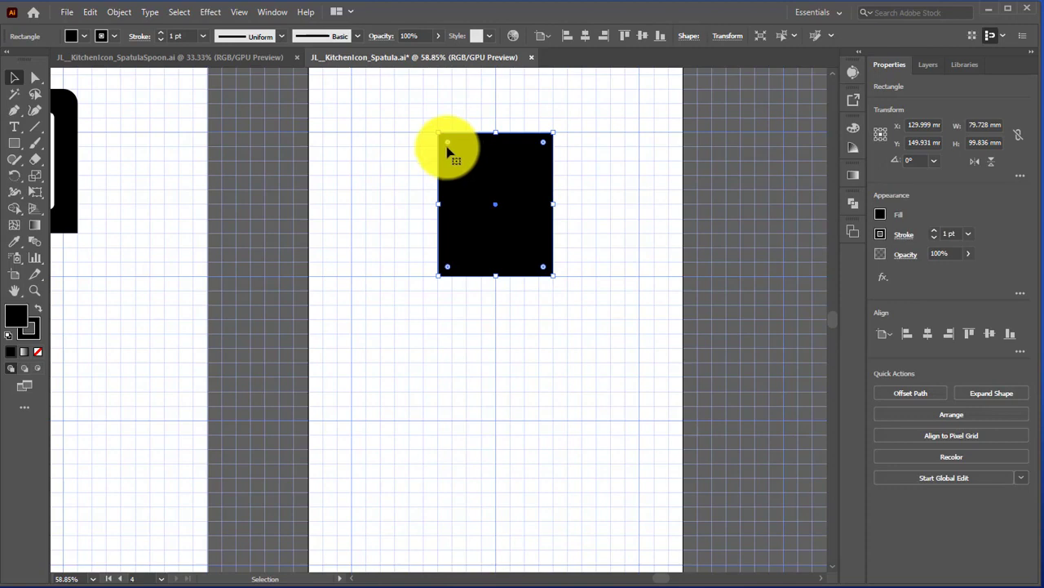
drag(448, 145, 500, 220)
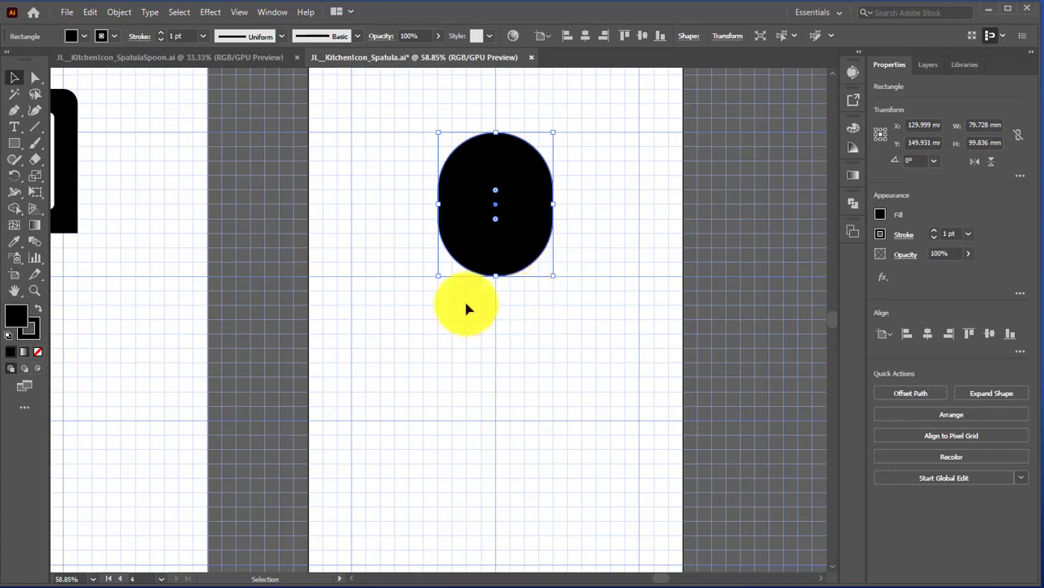
Step: Draw a rectangle about 20 × 30 mm and place it centred over the lower edge of the rounded shape as a neck
click(15, 144)
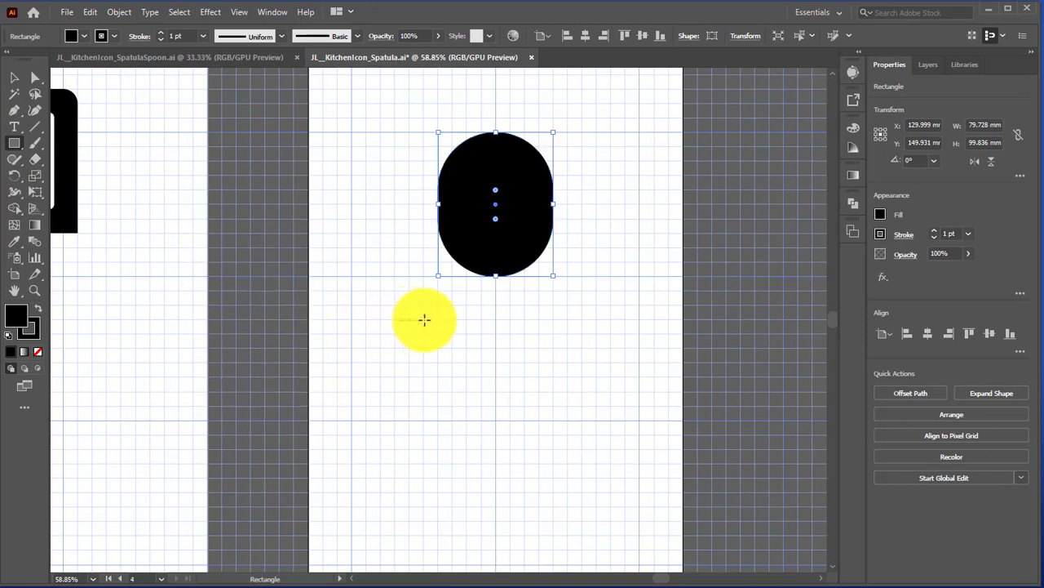
drag(395, 320, 425, 362)
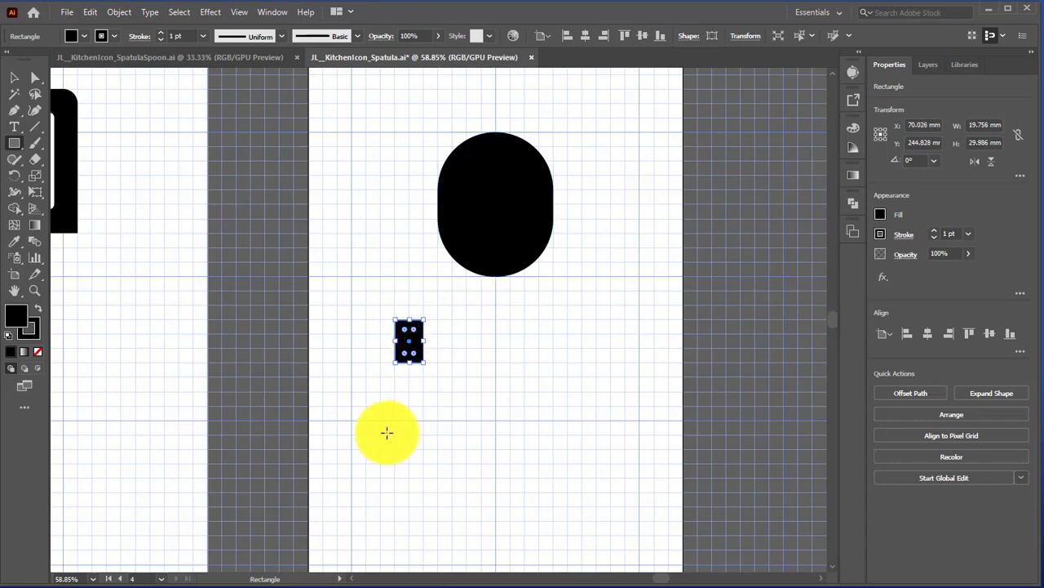
click(22, 79)
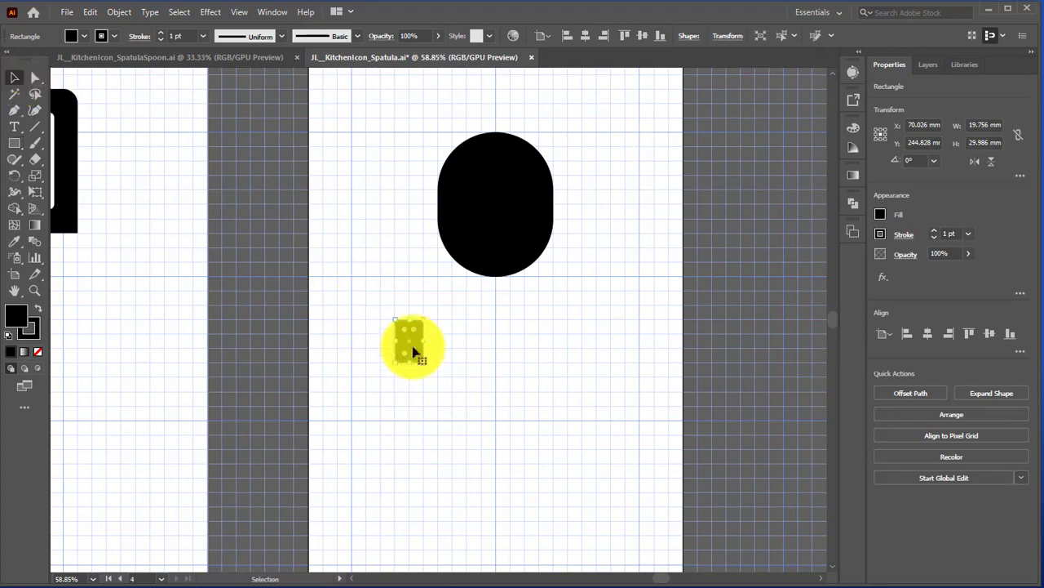
drag(411, 344, 490, 290)
click(493, 383)
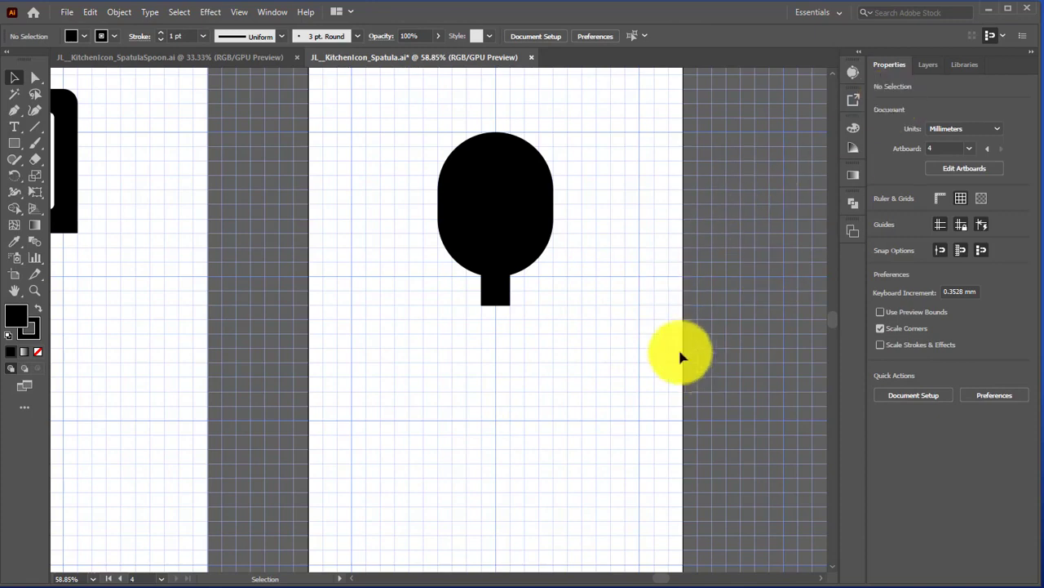
Step: Unite the rounded shape and the small neck rectangle into a single shape with Pathfinder
drag(407, 124, 601, 350)
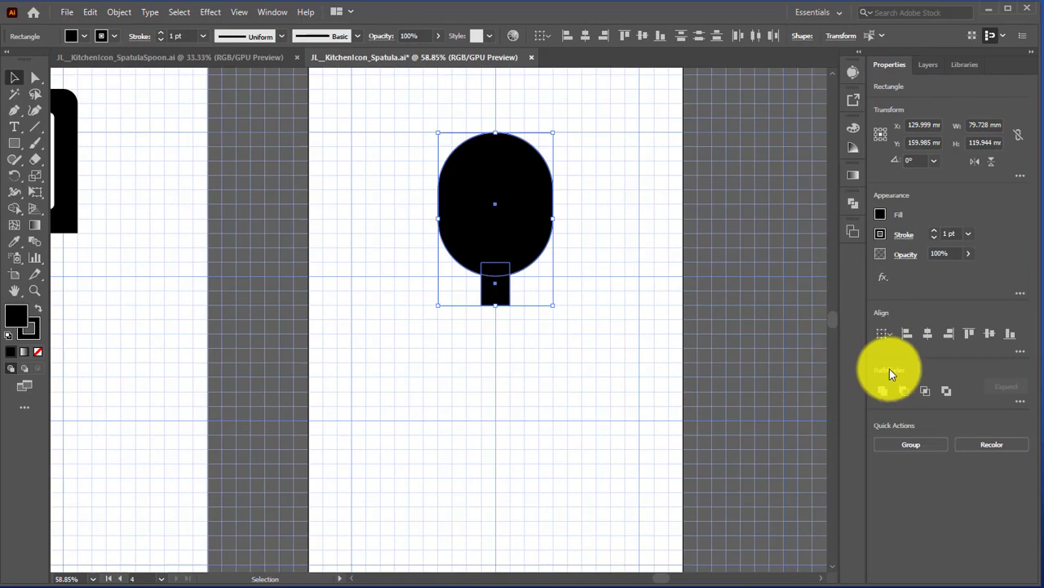
click(273, 11)
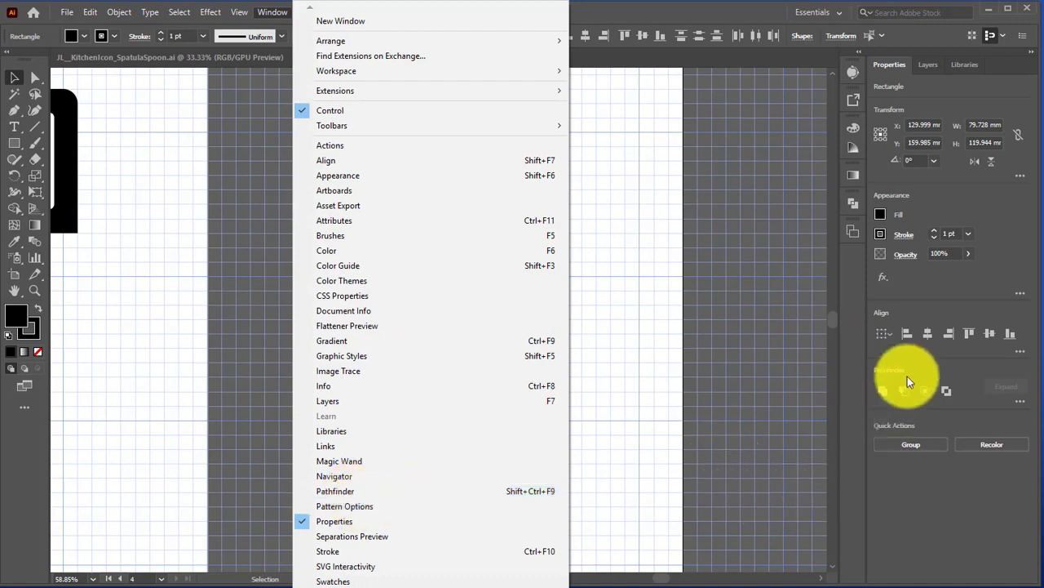
click(886, 394)
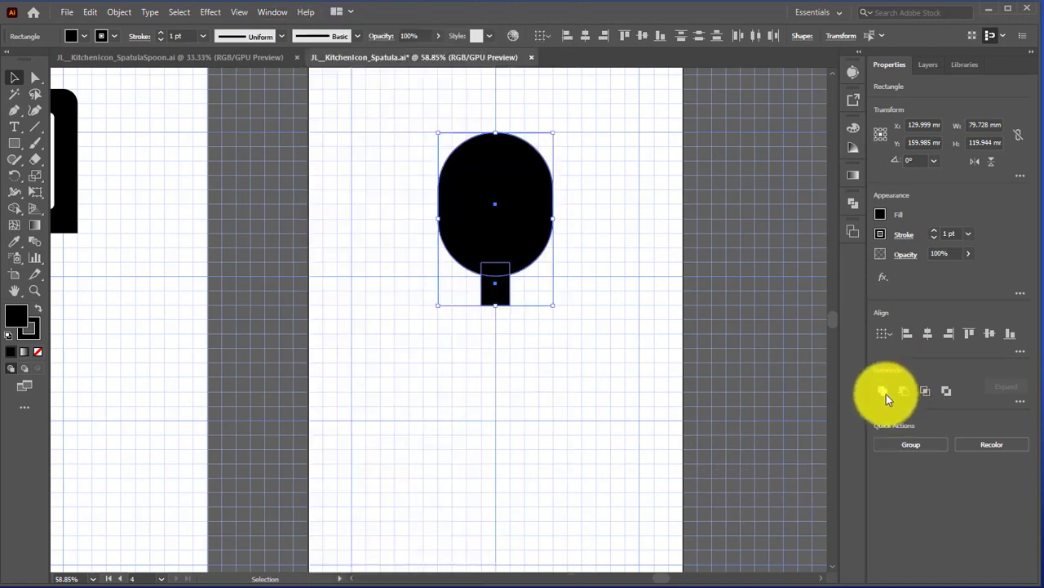
click(886, 394)
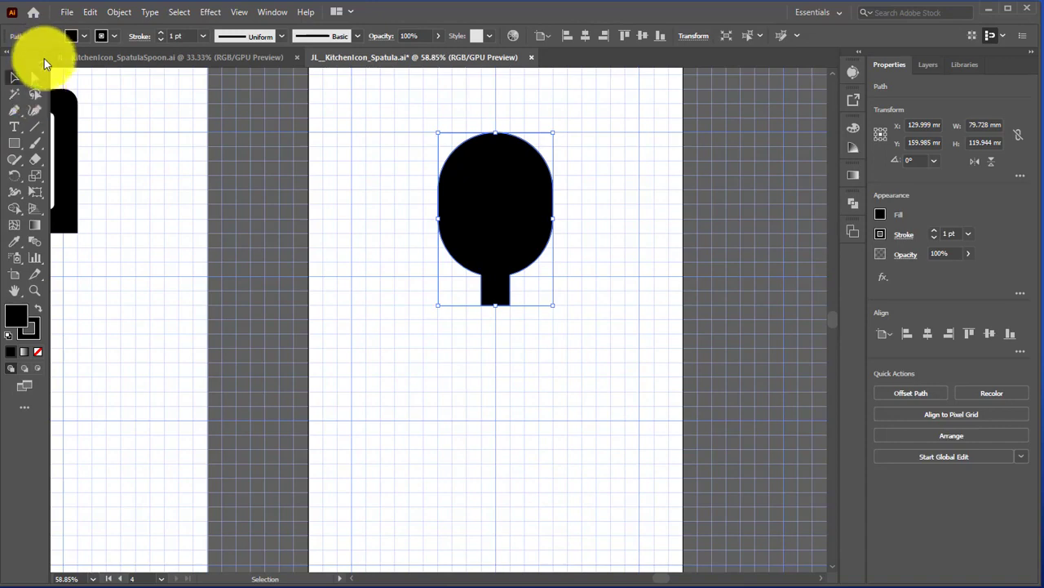
Step: Round the two inner corners where the spoon head meets the neck to a radius of about 35 mm
click(35, 78)
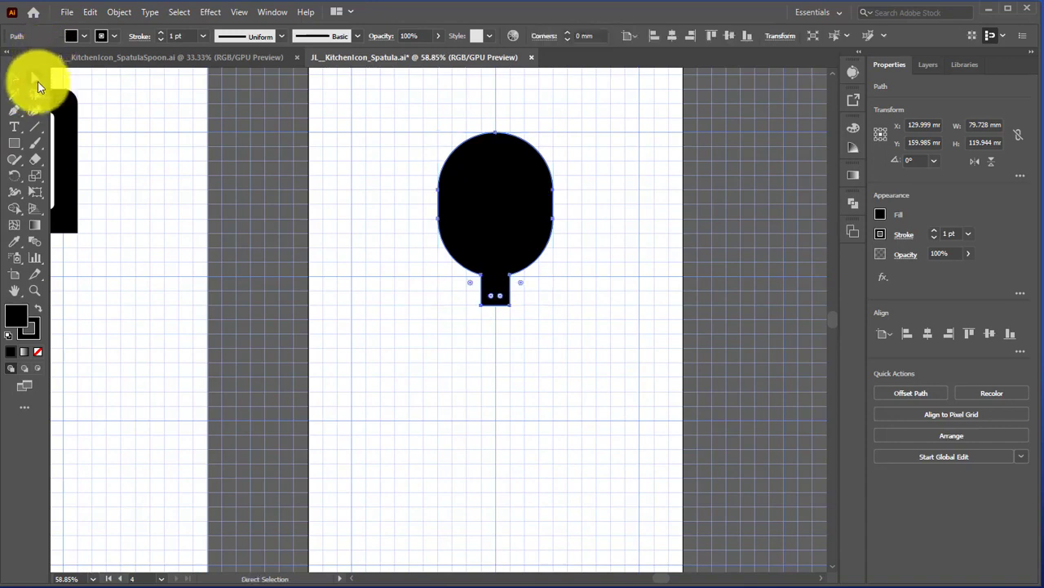
click(482, 279)
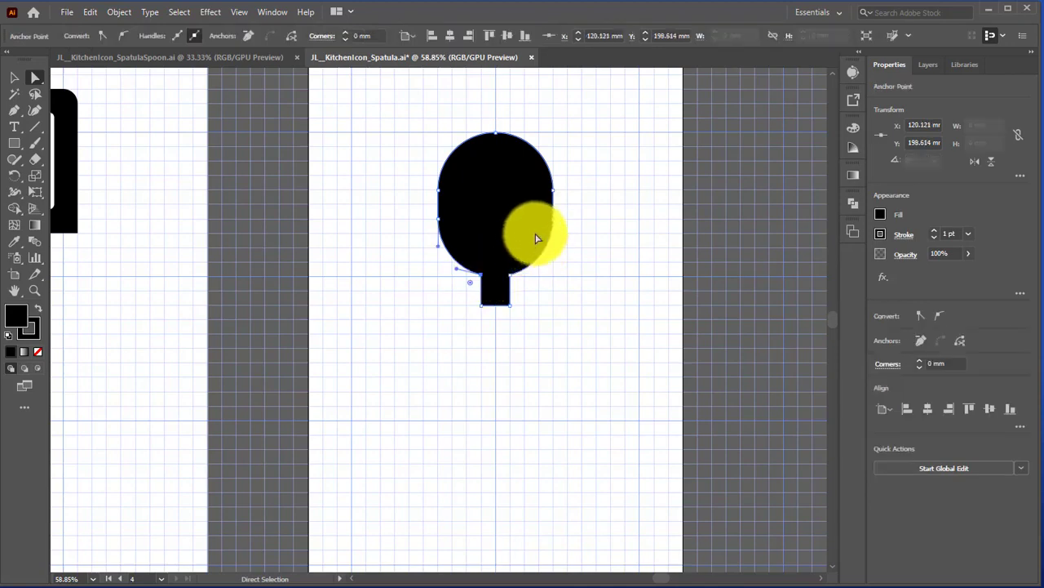
click(509, 280)
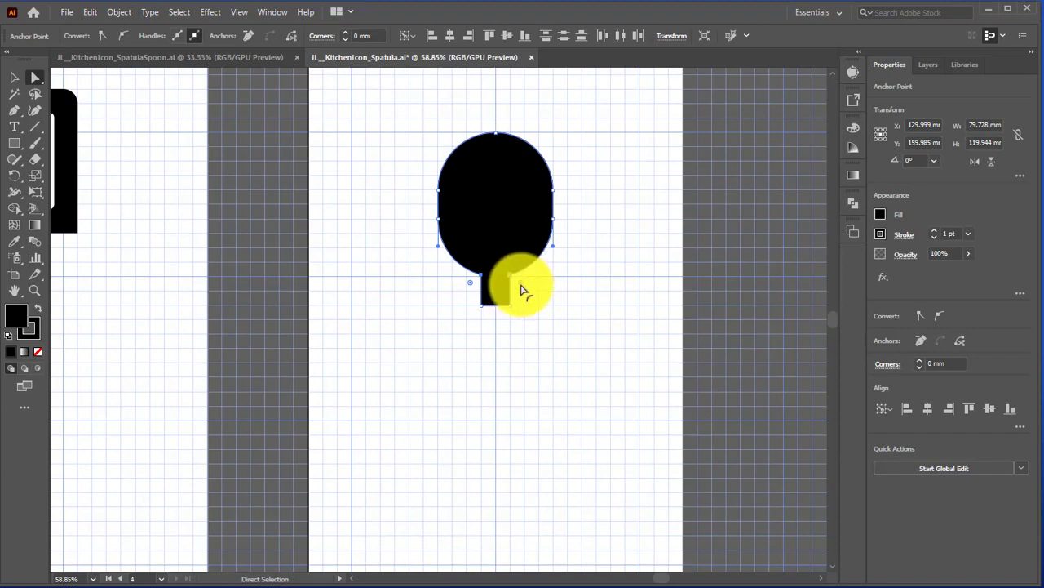
drag(520, 287, 565, 324)
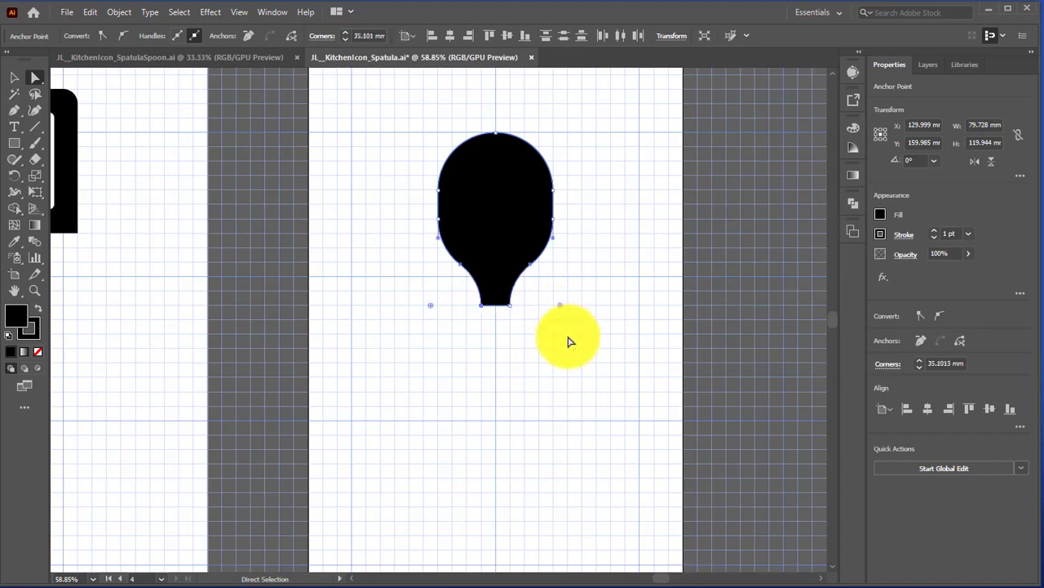
click(517, 365)
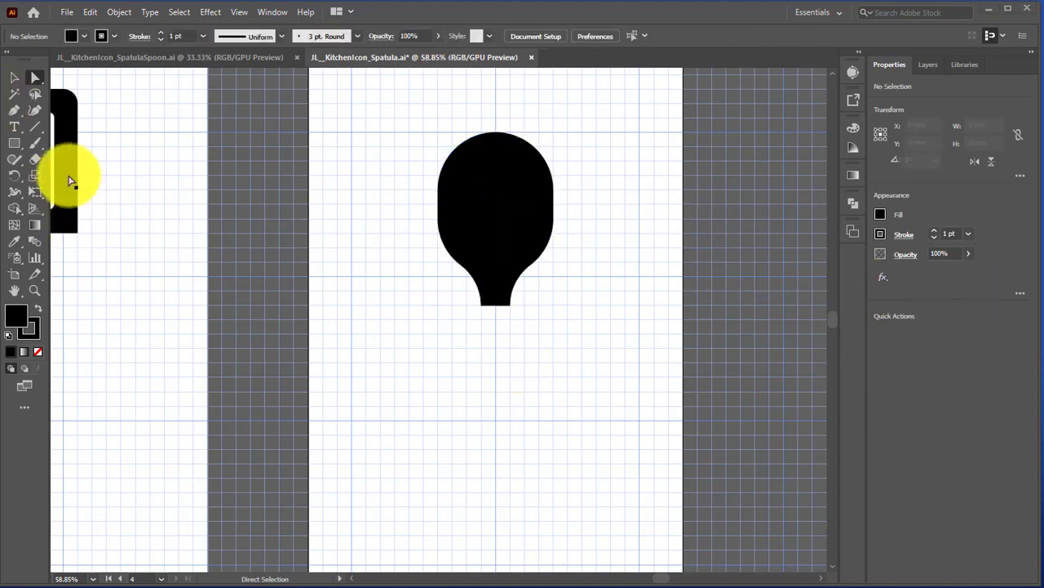
Step: Draw a vertical line about 110 mm long down from the centre of the neck, with no fill and a 20 pt black stroke
click(34, 127)
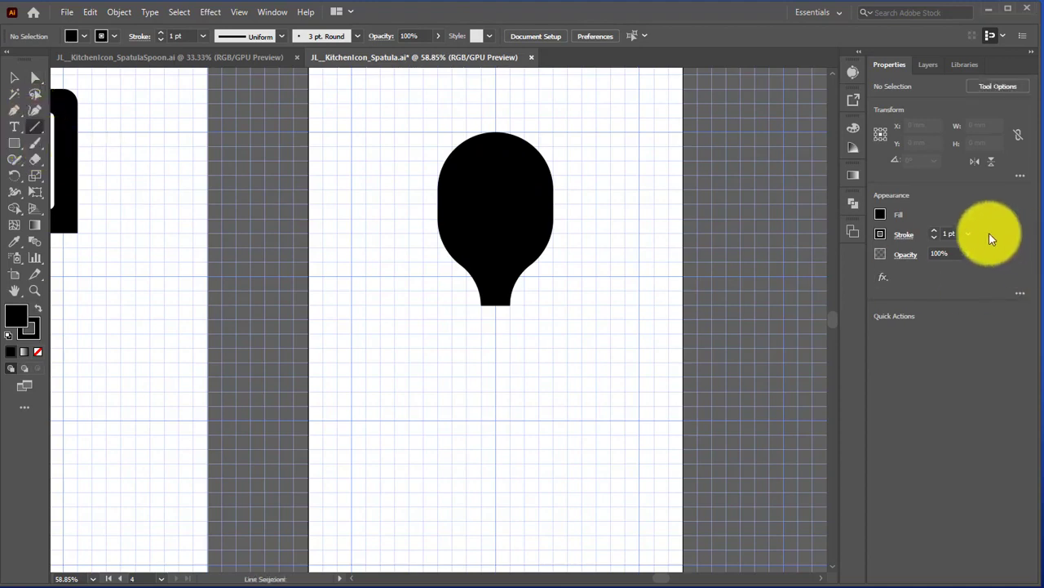
click(879, 214)
click(735, 265)
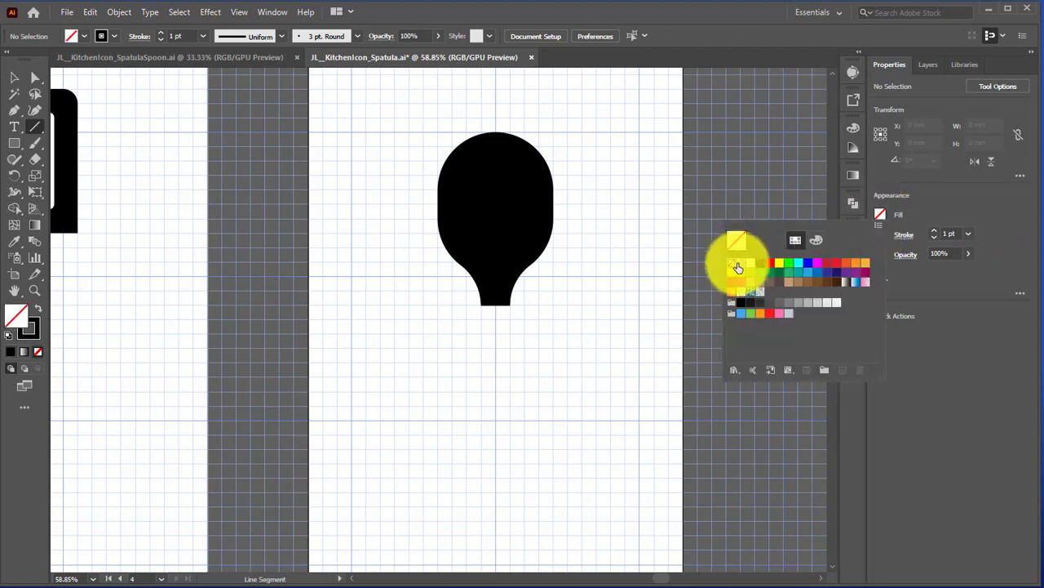
click(971, 235)
click(971, 235)
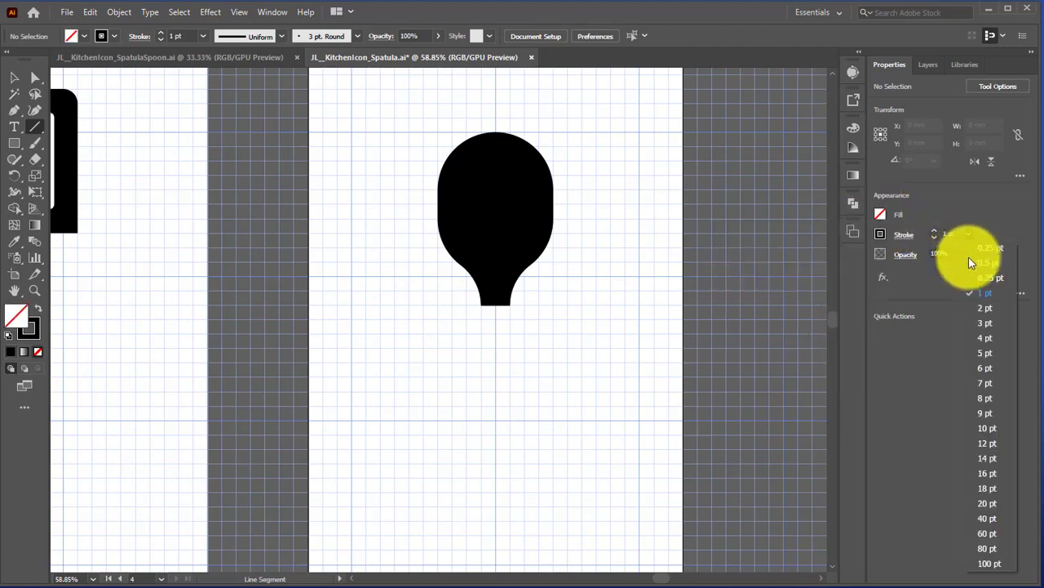
click(990, 504)
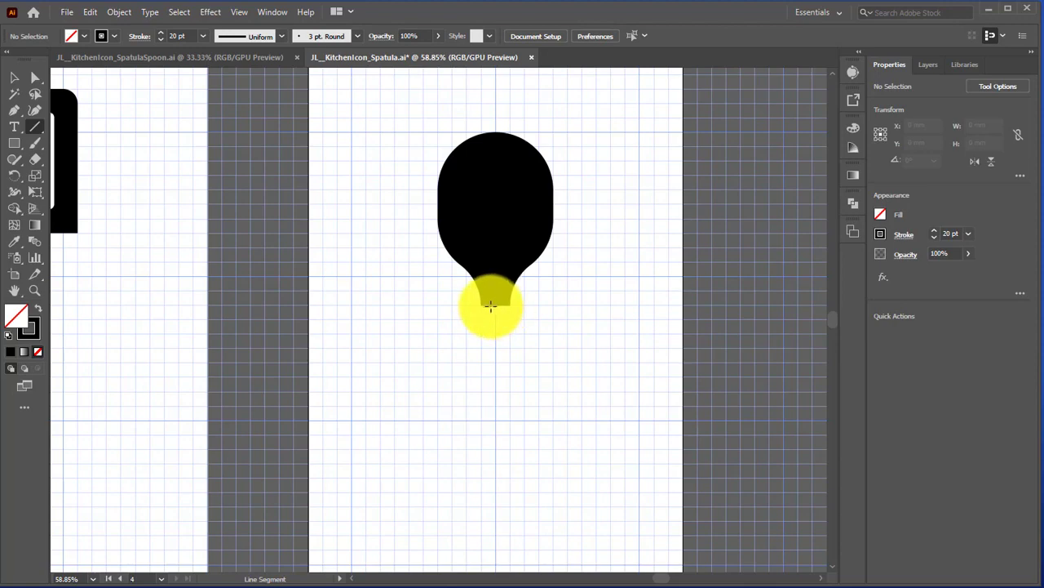
drag(496, 307, 511, 461)
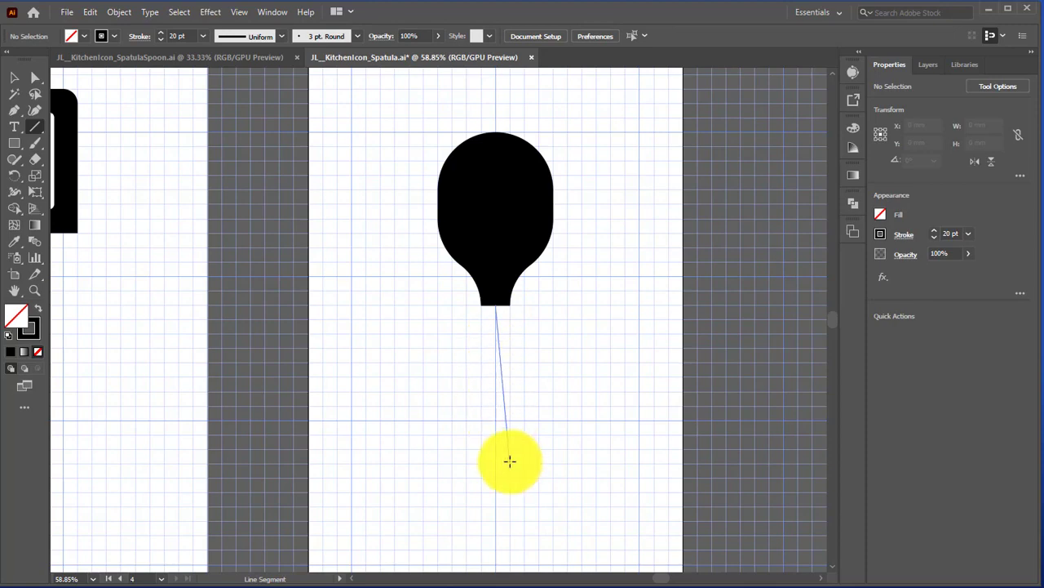
mouse_move(505, 463)
mouse_down()
mouse_move(493, 437)
mouse_move(495, 462)
mouse_up()
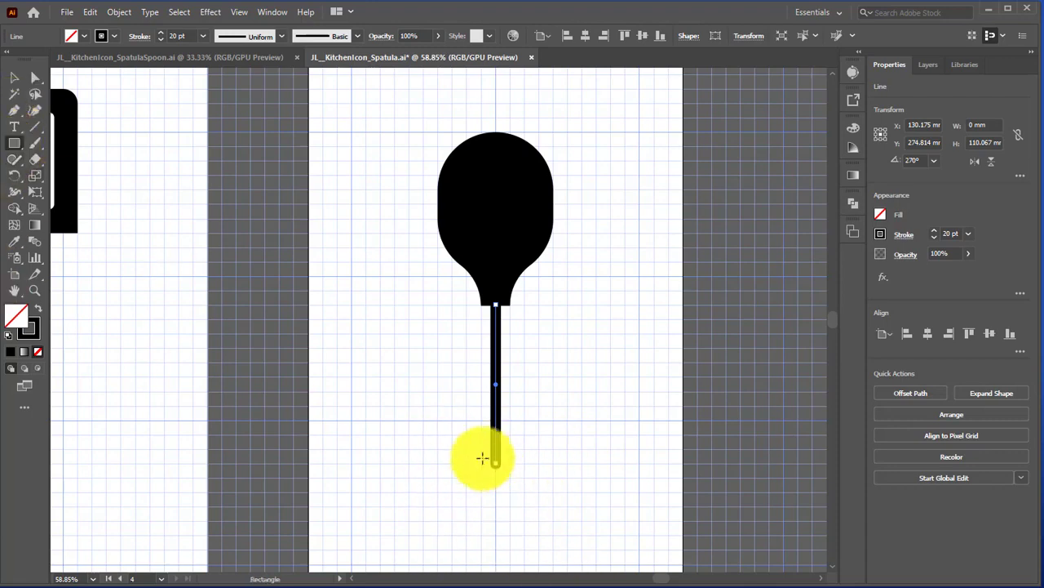
Step: Draw a rectangle about 20 × 100 mm beside the handle line, with a black fill and a 1 pt stroke
scroll(482, 458, down, 1)
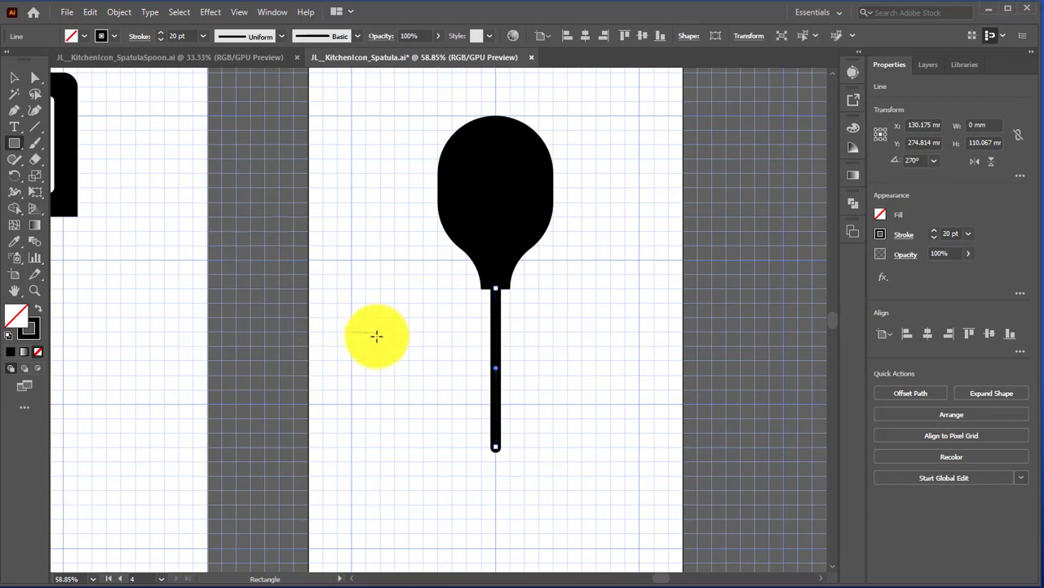
drag(376, 335, 381, 477)
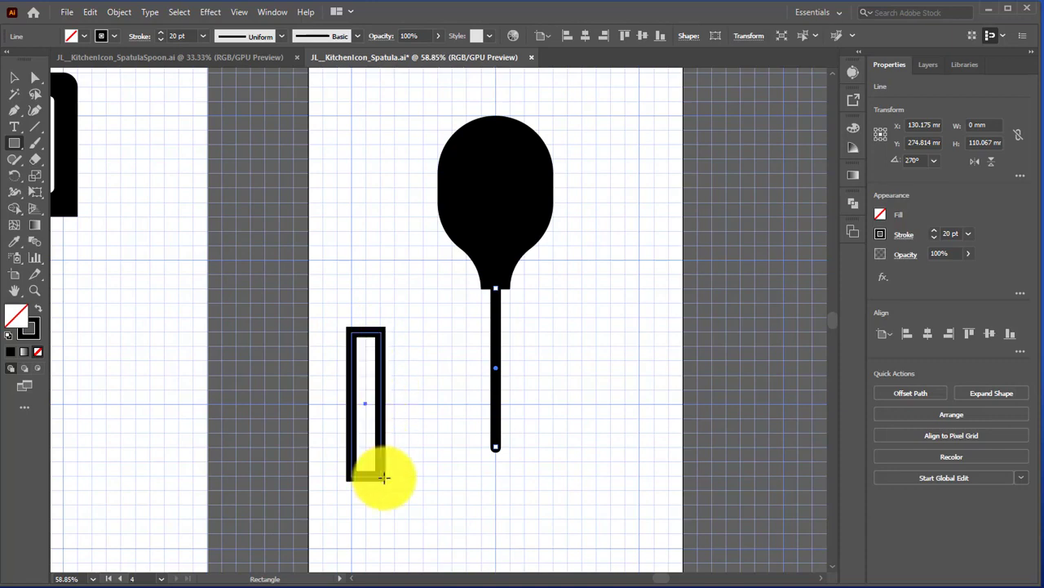
click(884, 215)
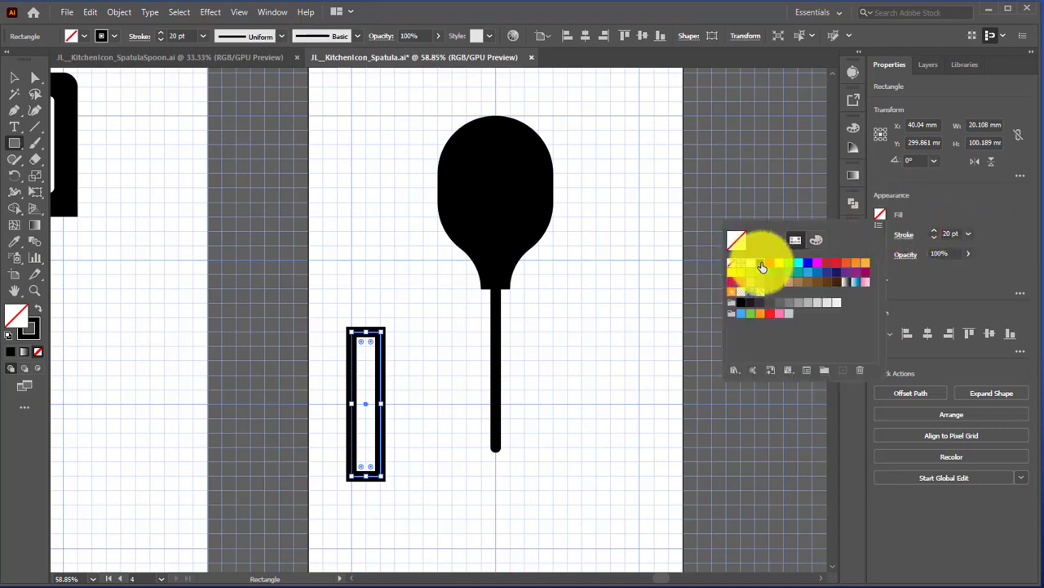
click(759, 263)
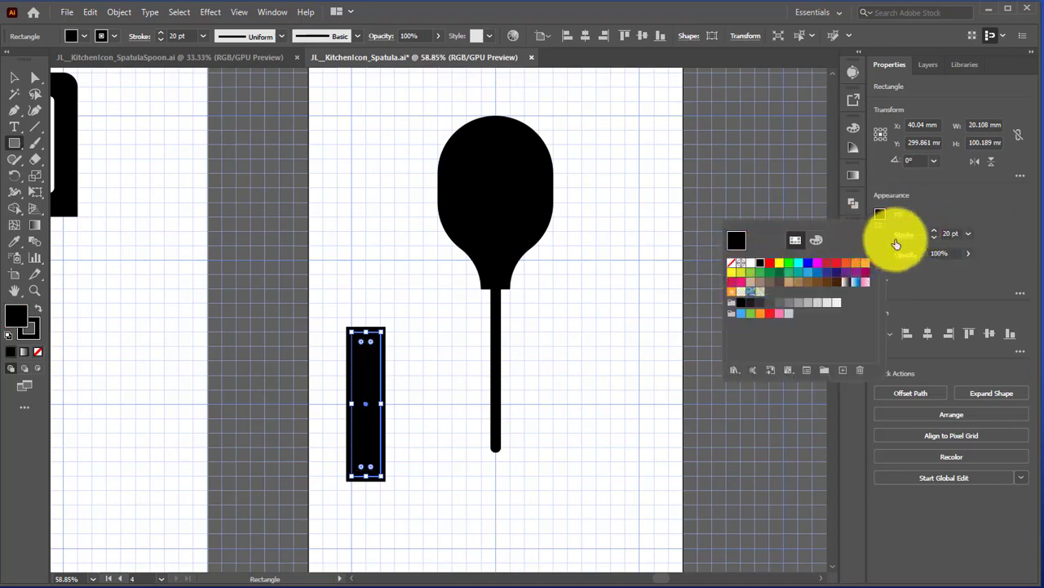
click(970, 234)
click(969, 235)
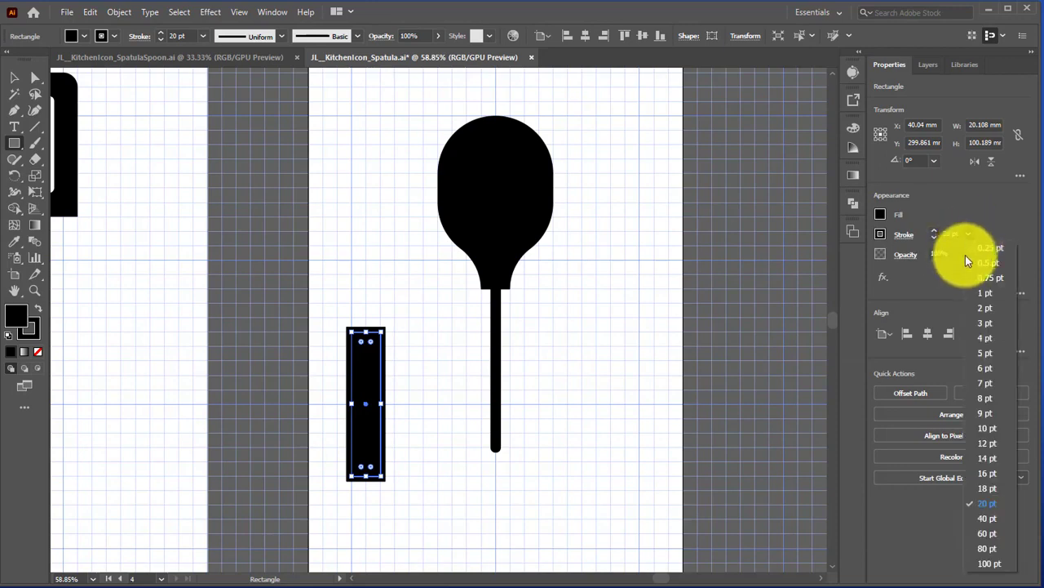
click(985, 295)
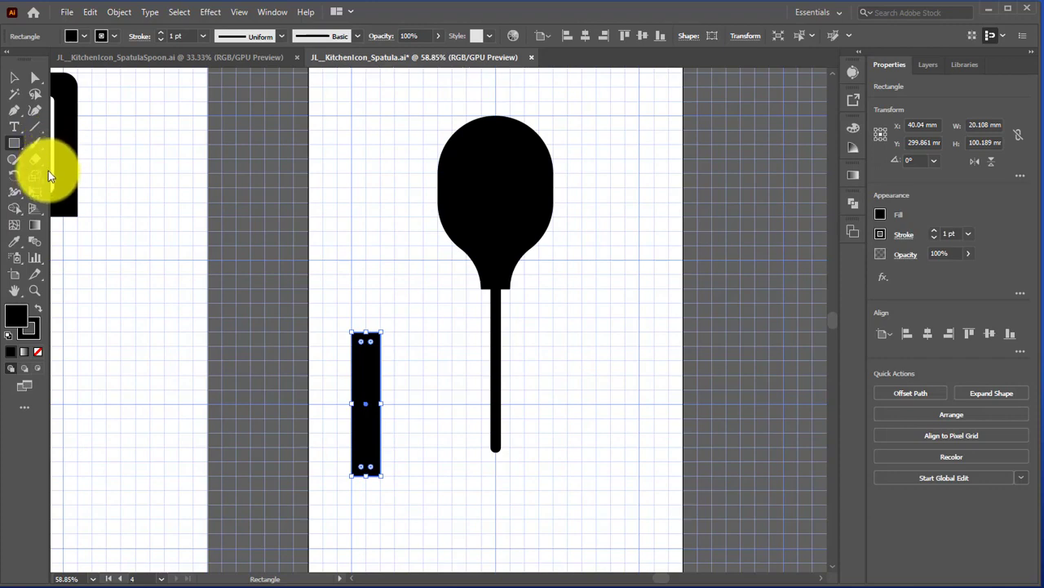
Step: Round the rectangle's corners fully and place it centred over the lower end of the vertical line as a handle grip
click(11, 80)
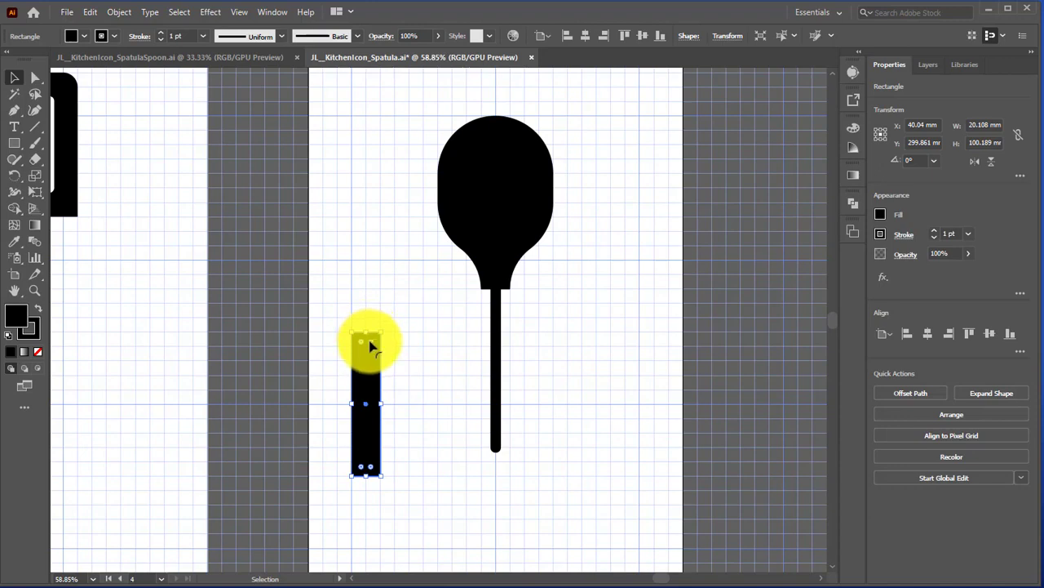
drag(370, 341, 354, 373)
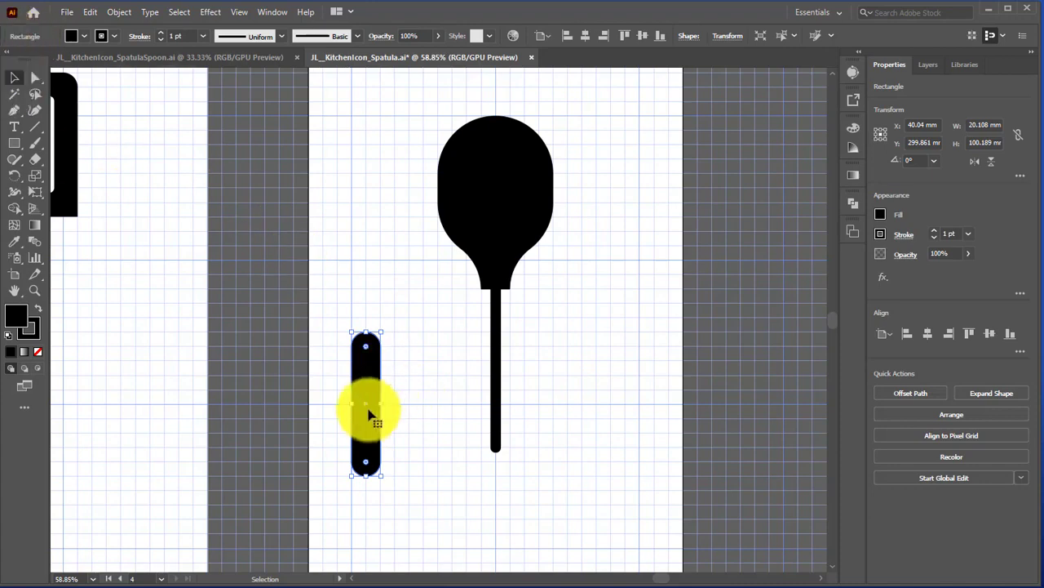
drag(367, 401, 501, 495)
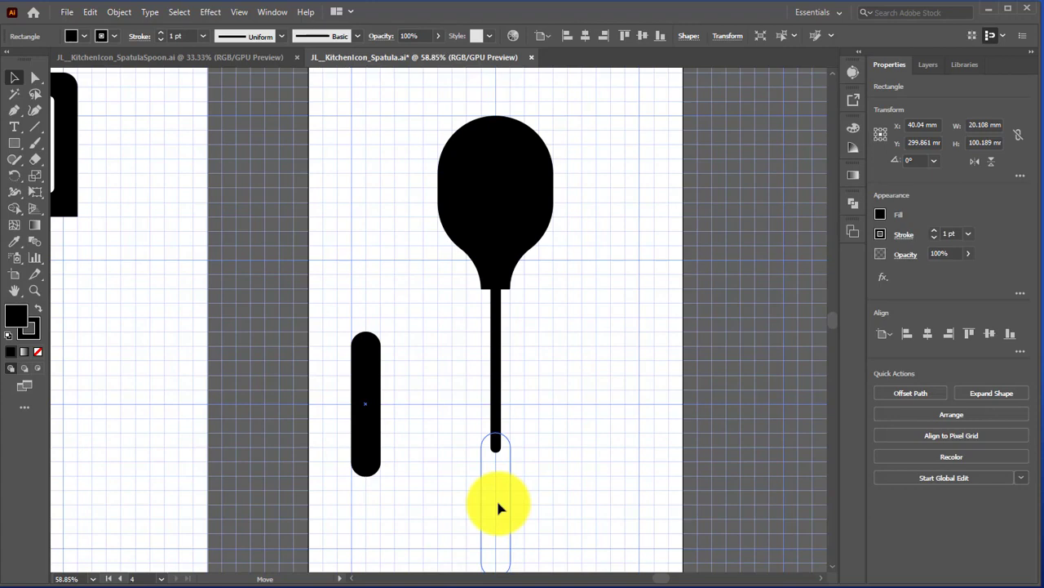
drag(499, 505, 499, 504)
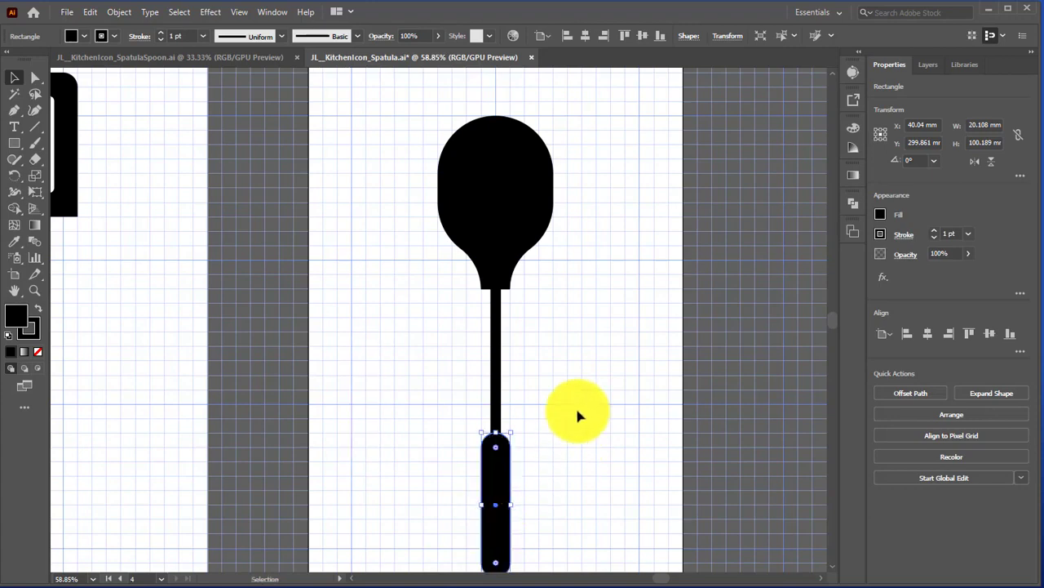
scroll(572, 384, down, 1)
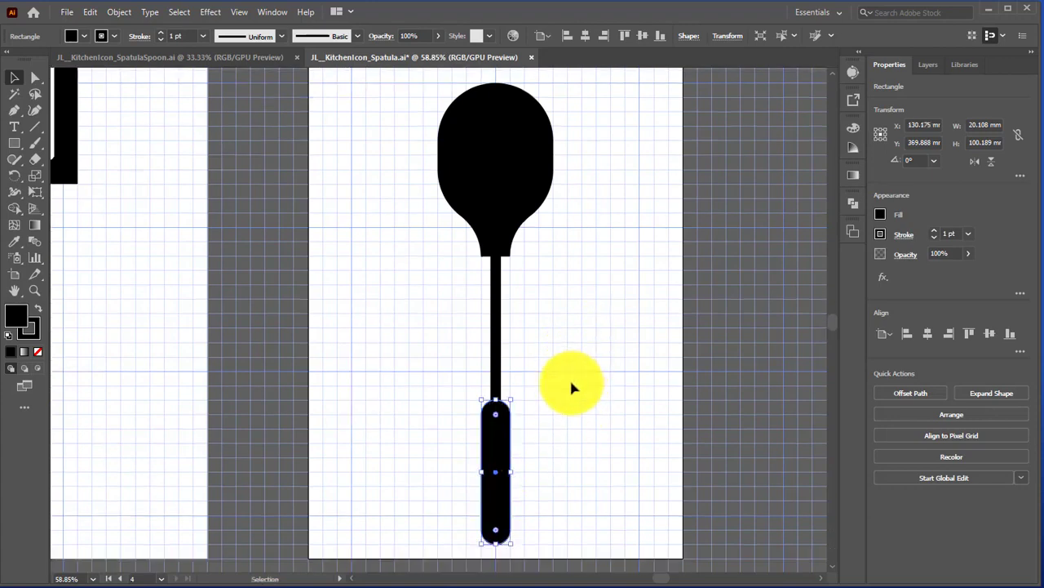
click(601, 367)
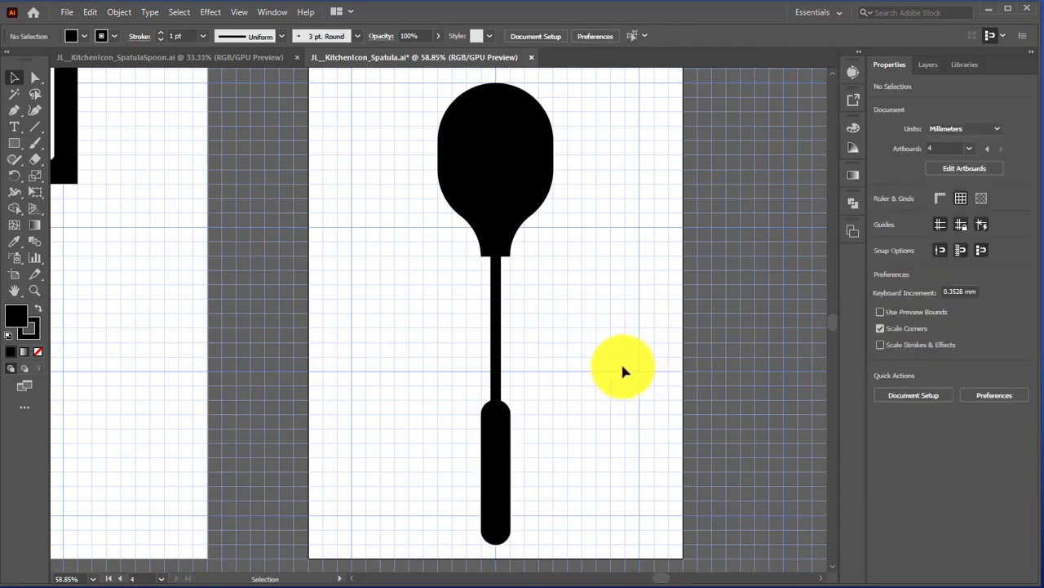
scroll(620, 361, up, 1)
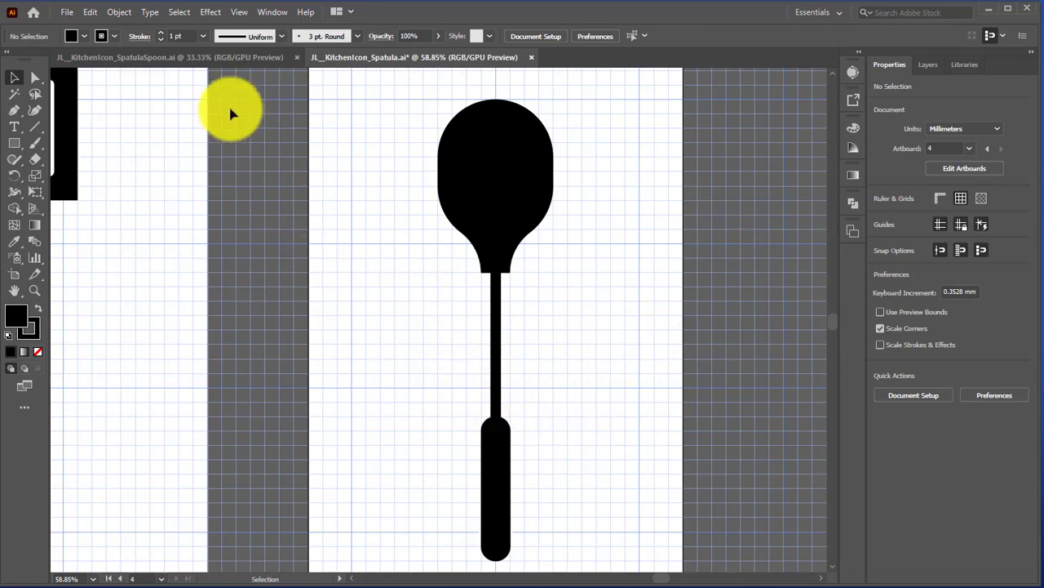
Step: Choose the Arc tool and set its stroke to white with a weight of 20 pt
click(37, 133)
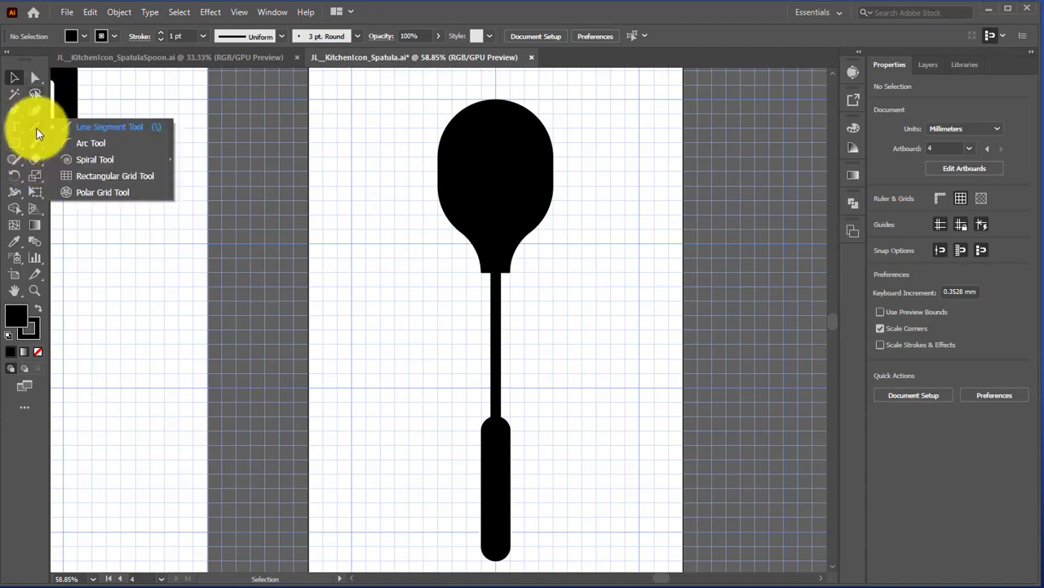
click(101, 144)
scroll(661, 320, up, 3)
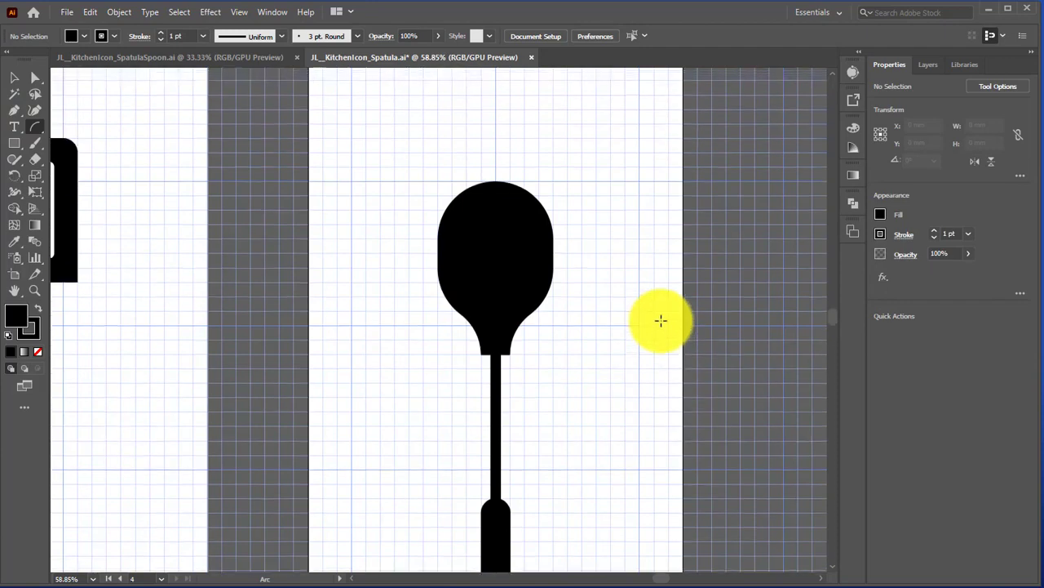
click(879, 215)
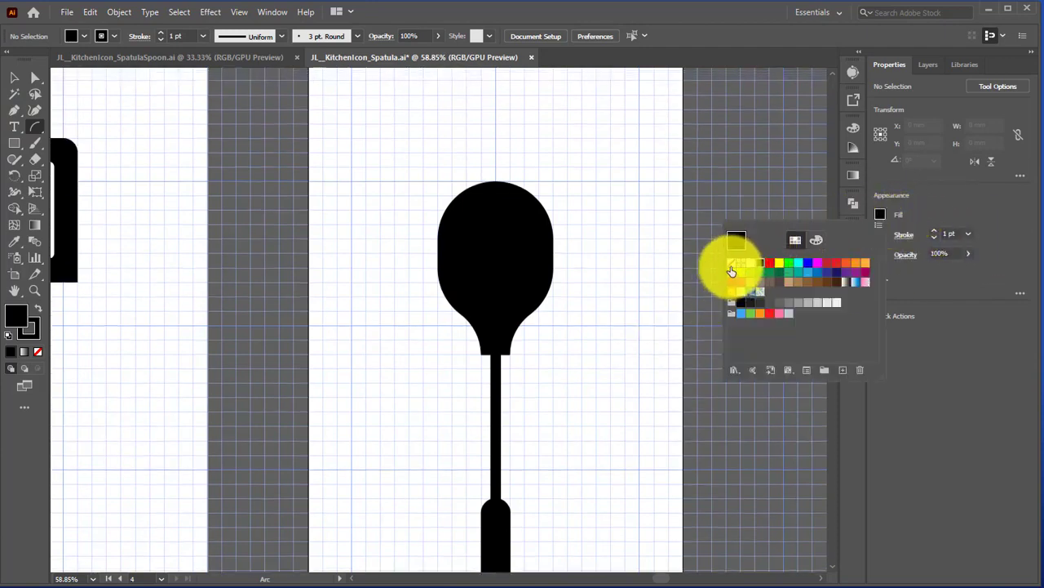
click(956, 221)
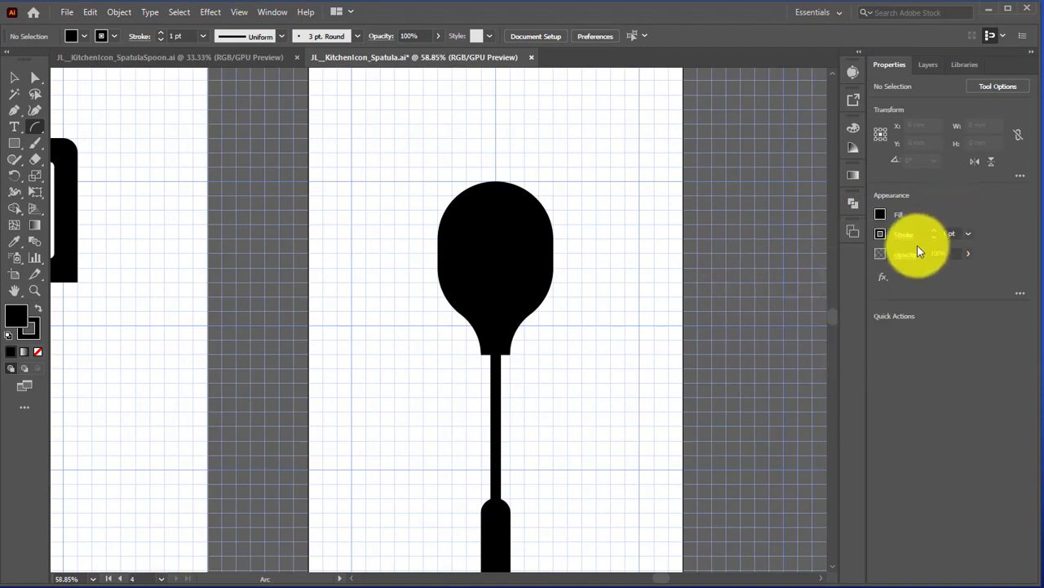
click(881, 234)
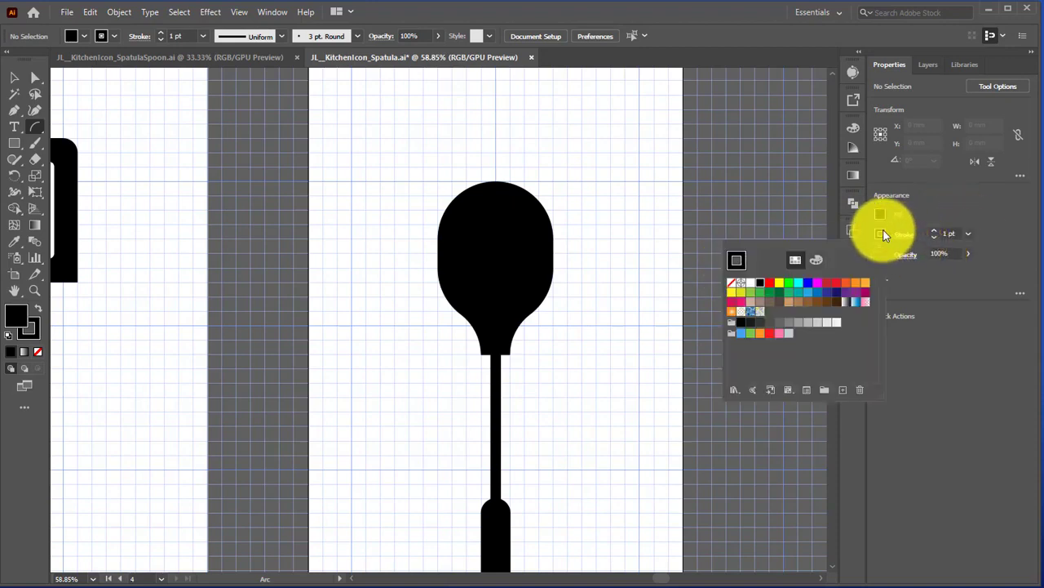
click(751, 282)
click(970, 235)
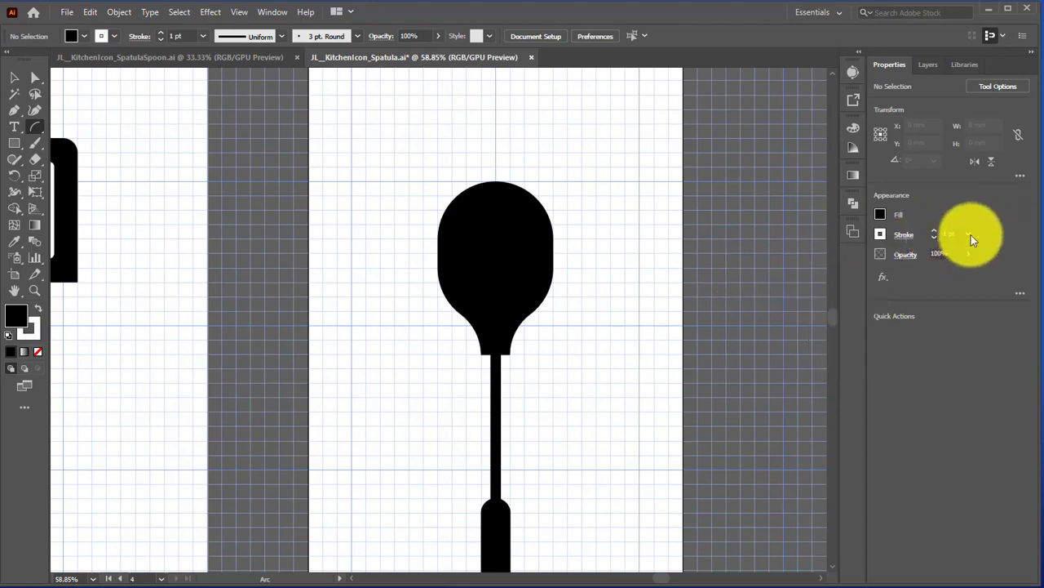
click(969, 235)
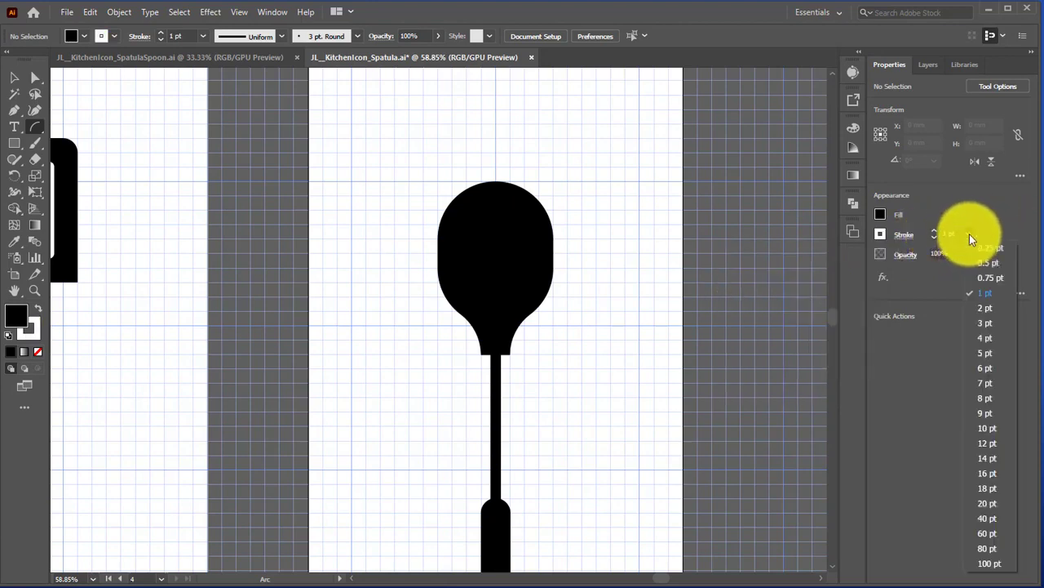
click(991, 489)
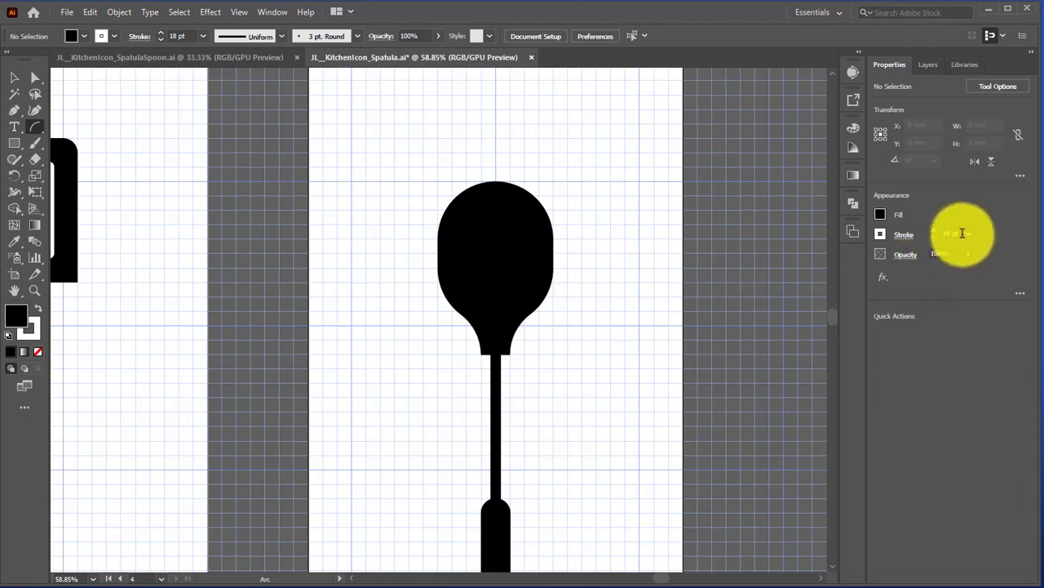
click(967, 234)
click(985, 507)
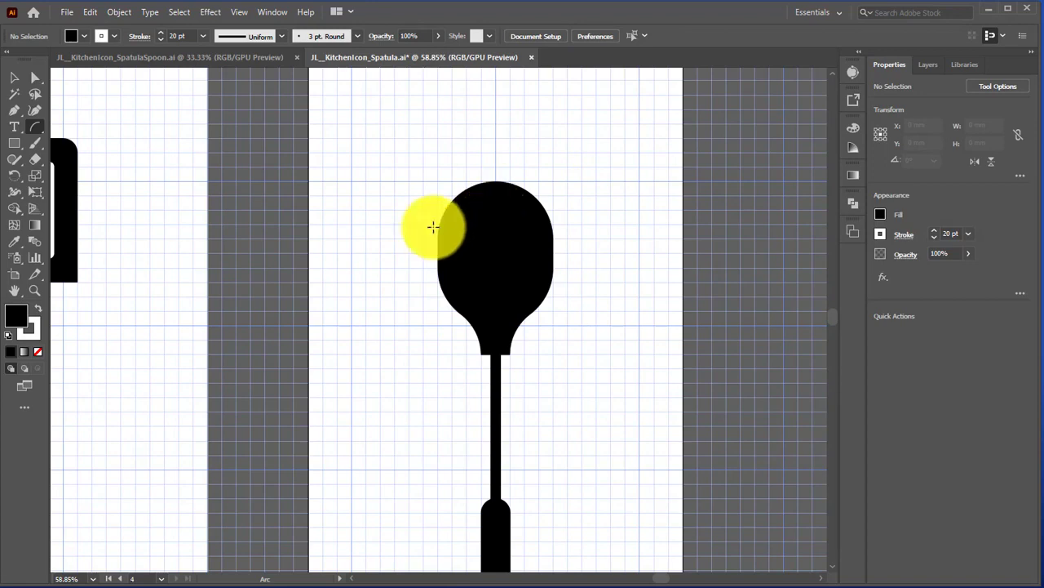
Step: Draw a white highlight arc about 20 × 20 mm in the upper left of the spoon head, curving down from its vertical centre line
click(34, 290)
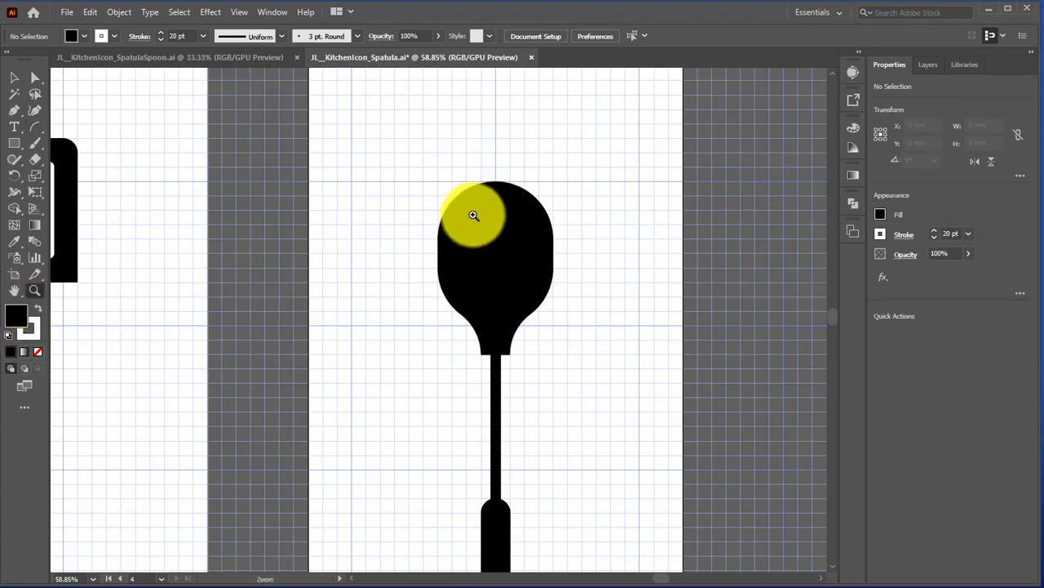
drag(473, 214, 623, 334)
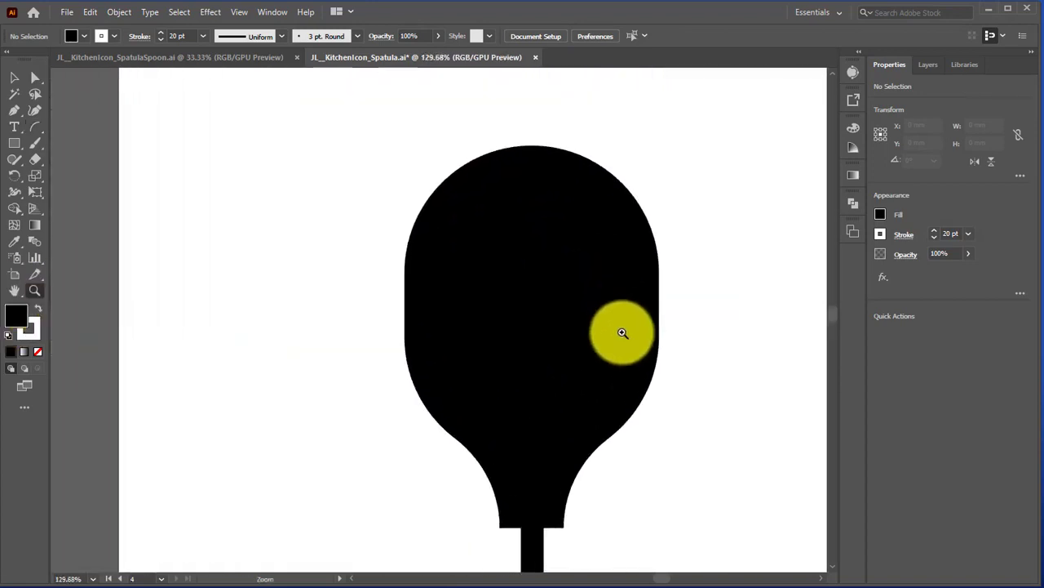
key(ctrl+apostrophe)
click(35, 127)
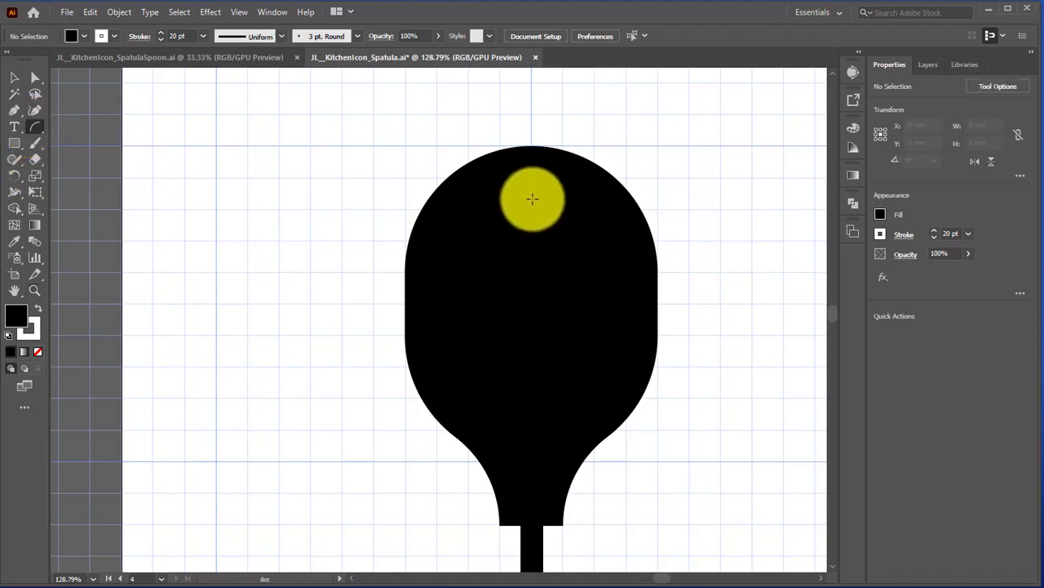
drag(531, 210, 451, 299)
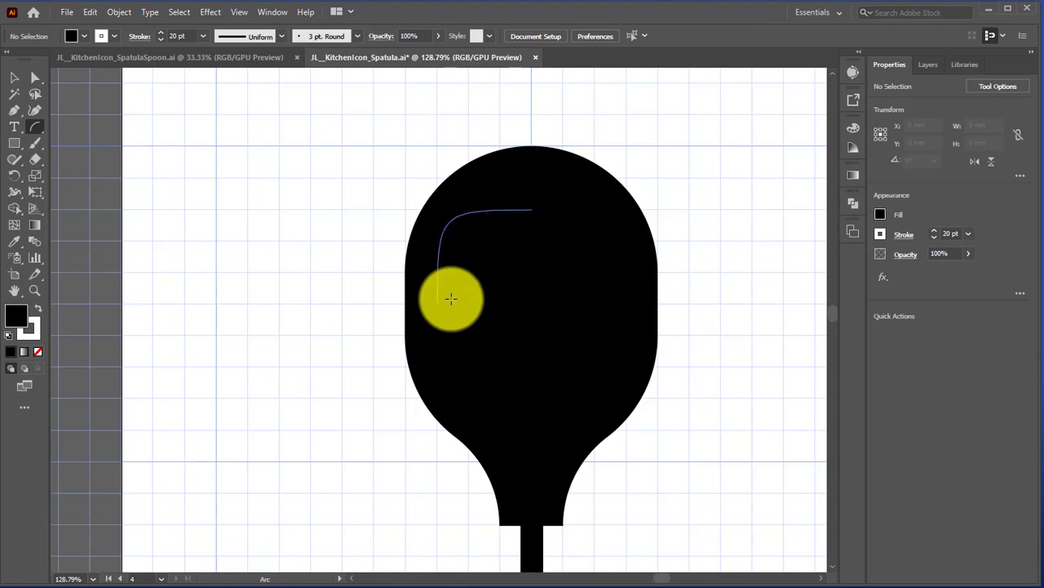
drag(451, 299, 453, 299)
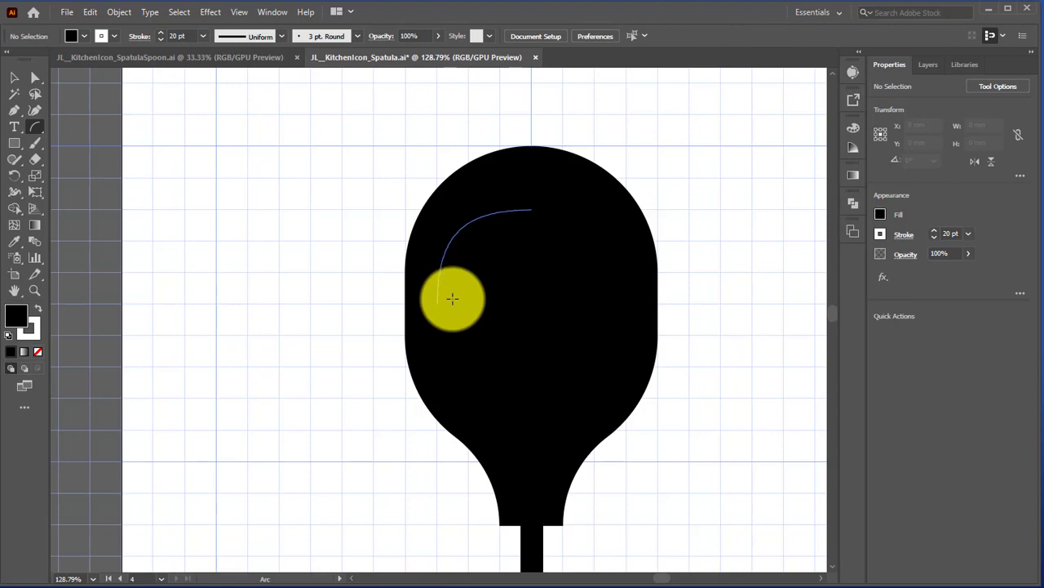
drag(453, 299, 481, 268)
key(f)
key(f)
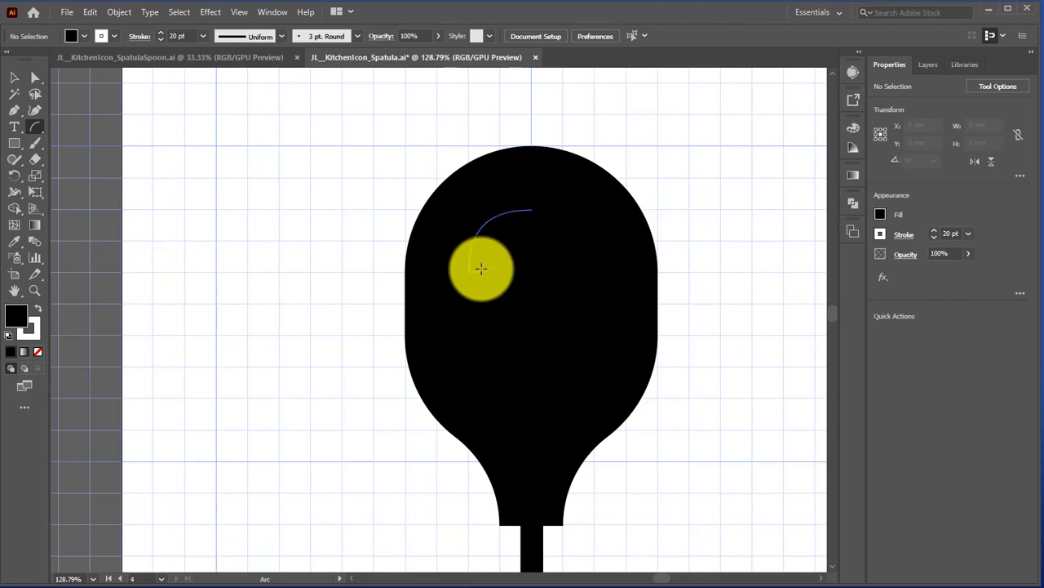
drag(482, 268, 481, 269)
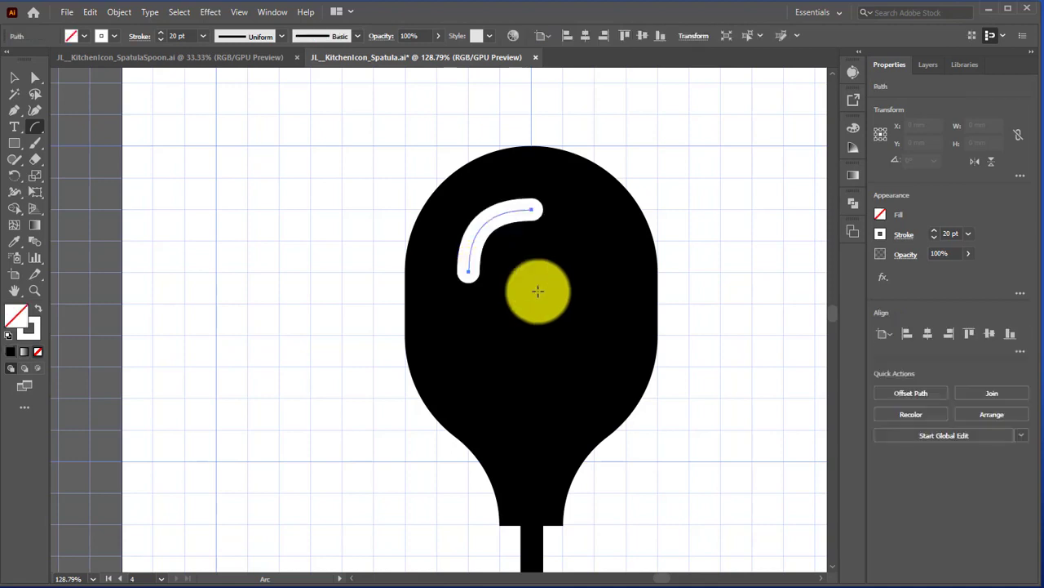
Step: Check the cap style in the highlight arc's stroke options and deselect the arc
click(904, 237)
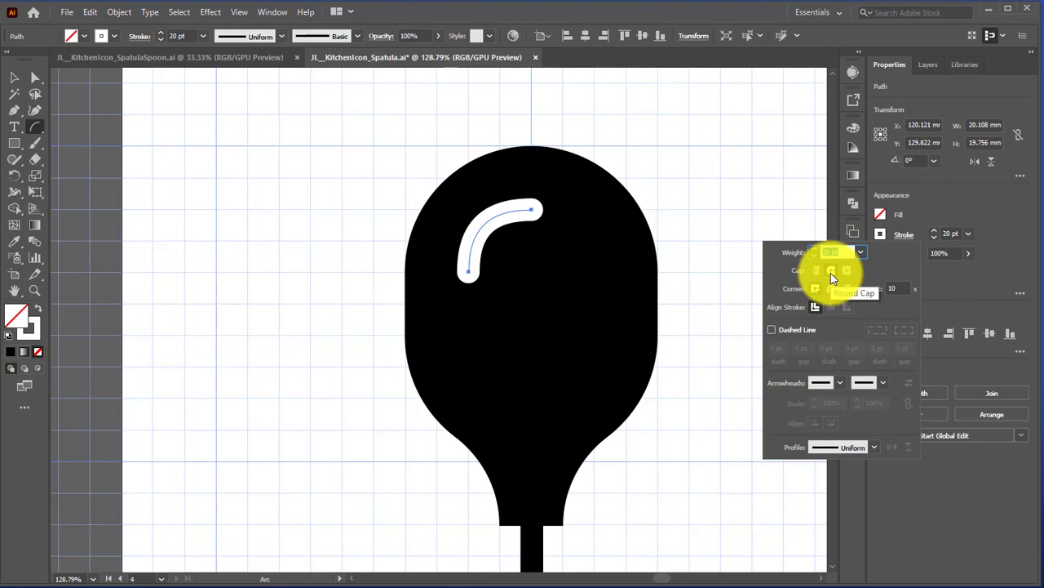
click(998, 263)
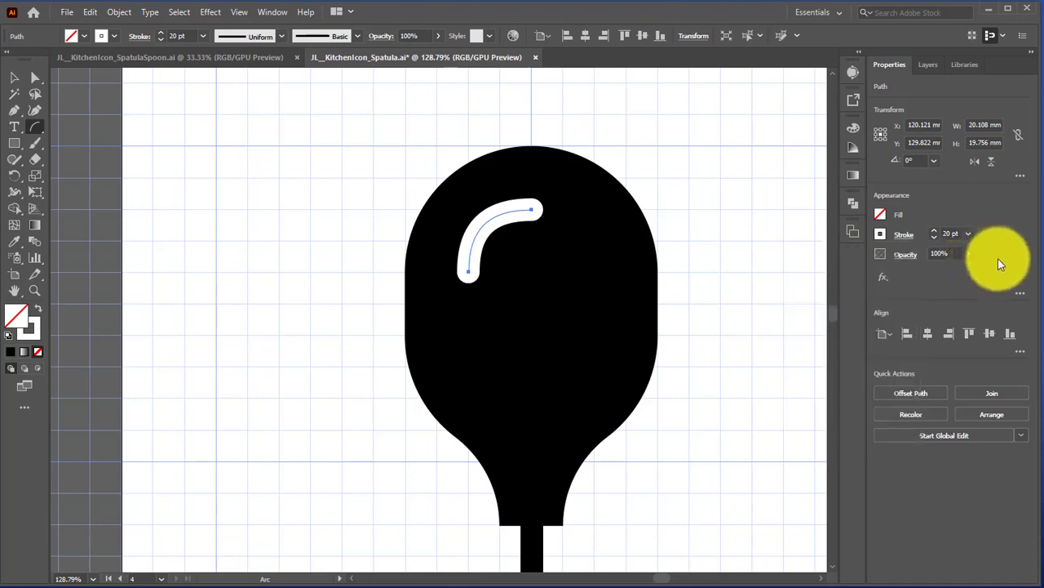
click(15, 78)
click(343, 205)
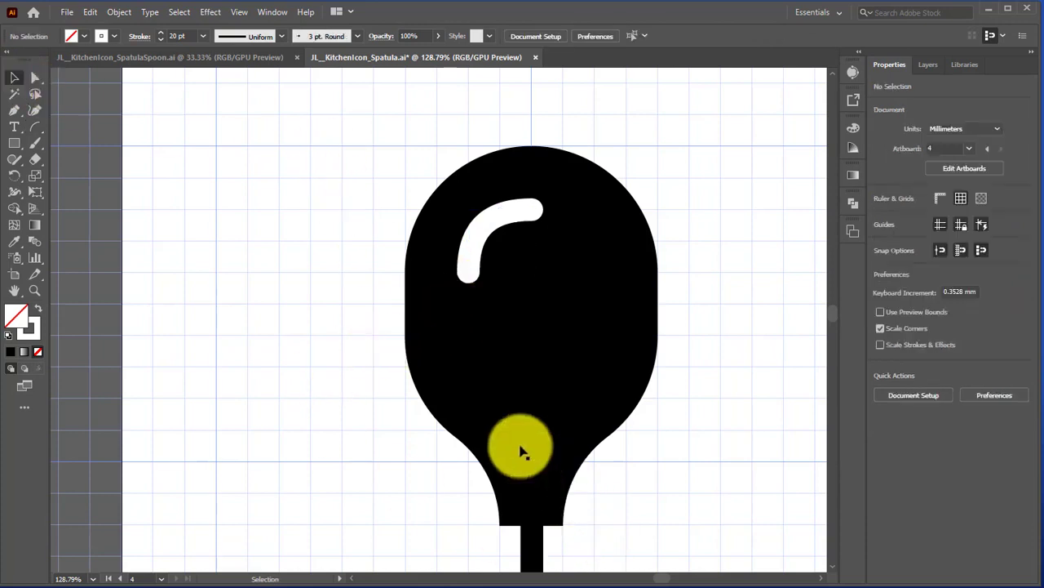
Step: Try nudging the highlight arc up and sideways, returning it to its original position in the spoon head
click(473, 243)
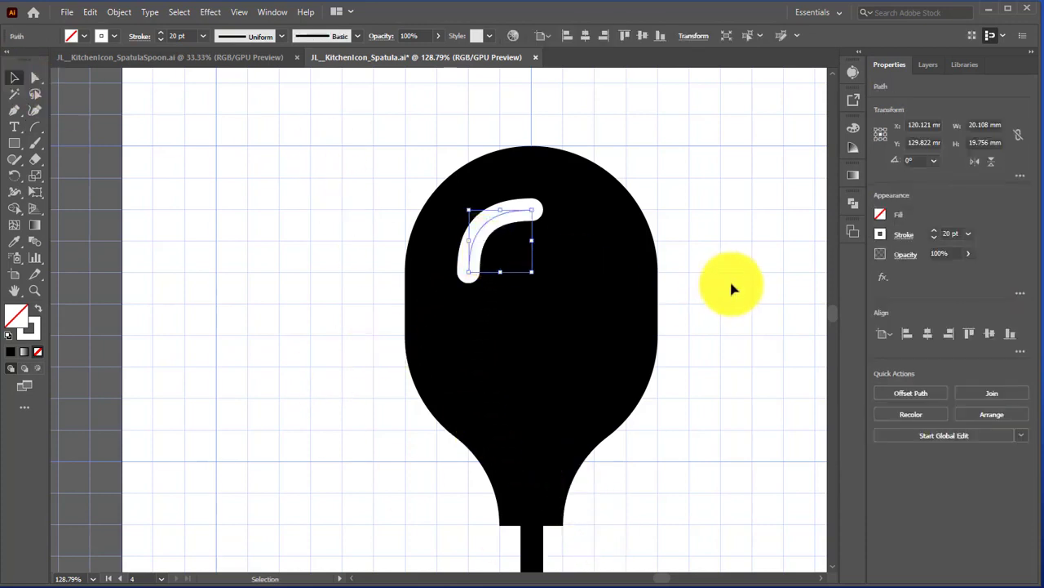
key(Up)
key(Down)
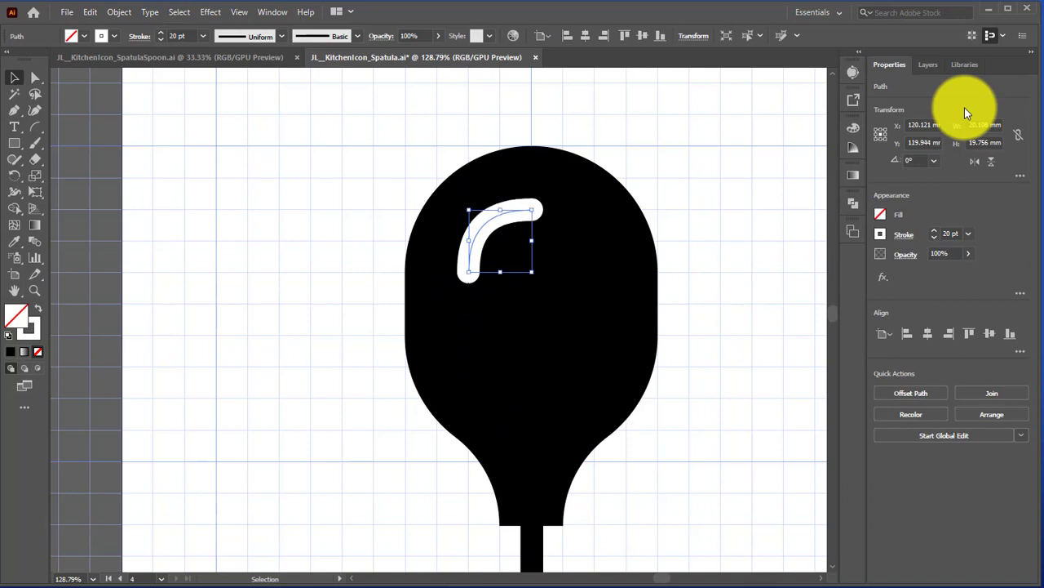
key(Right)
key(Left)
key(Left)
key(Right)
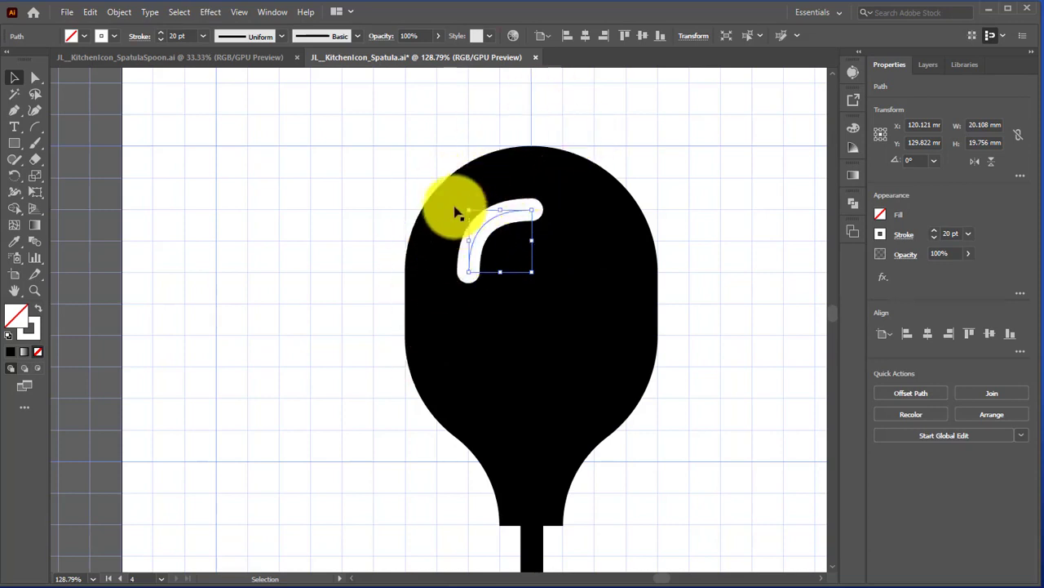
Step: Try moving the spoon head sideways, undo the move and clear the selection
drag(482, 345, 496, 333)
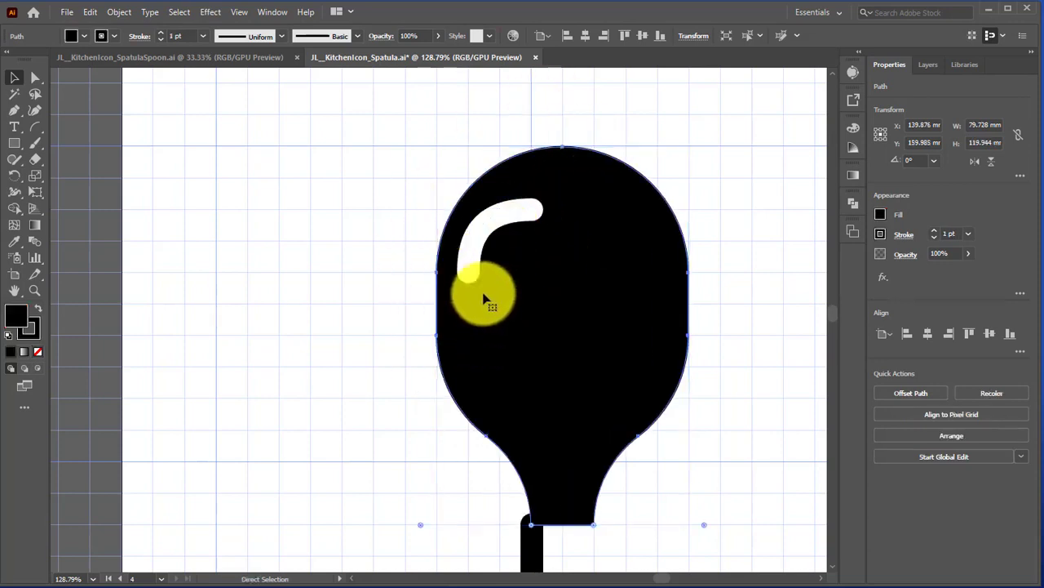
key(ctrl+z)
click(181, 12)
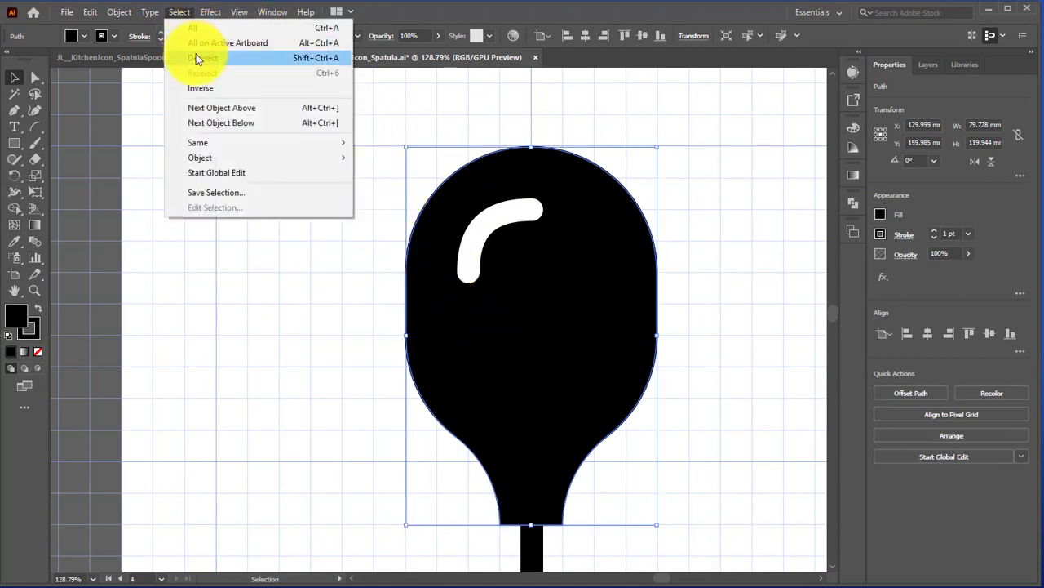
click(195, 53)
Step: Group the spoon head, highlight arc, stem and handle on the fourth artboard into one object, and deselect it
click(94, 578)
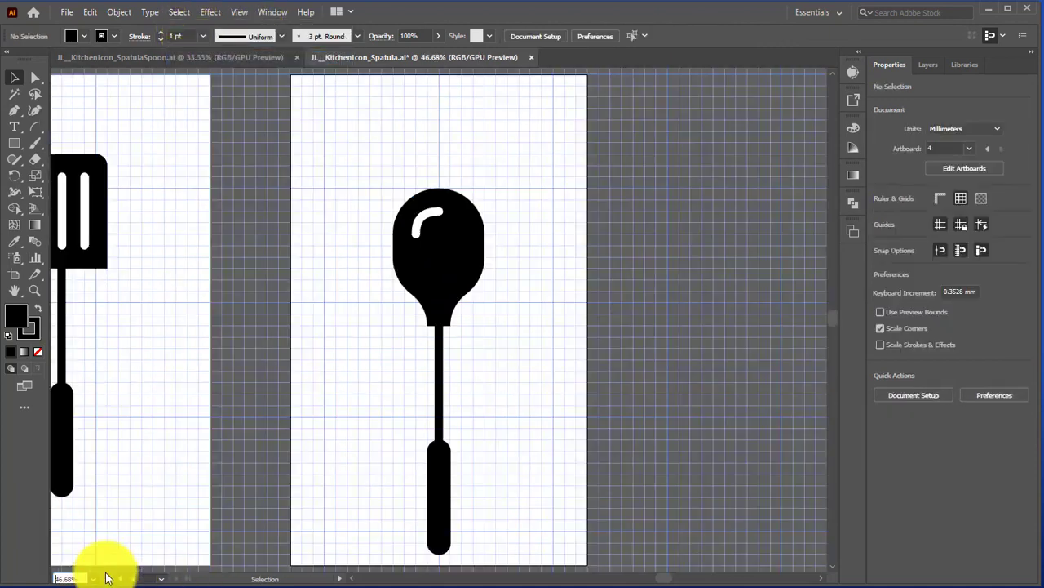
click(82, 564)
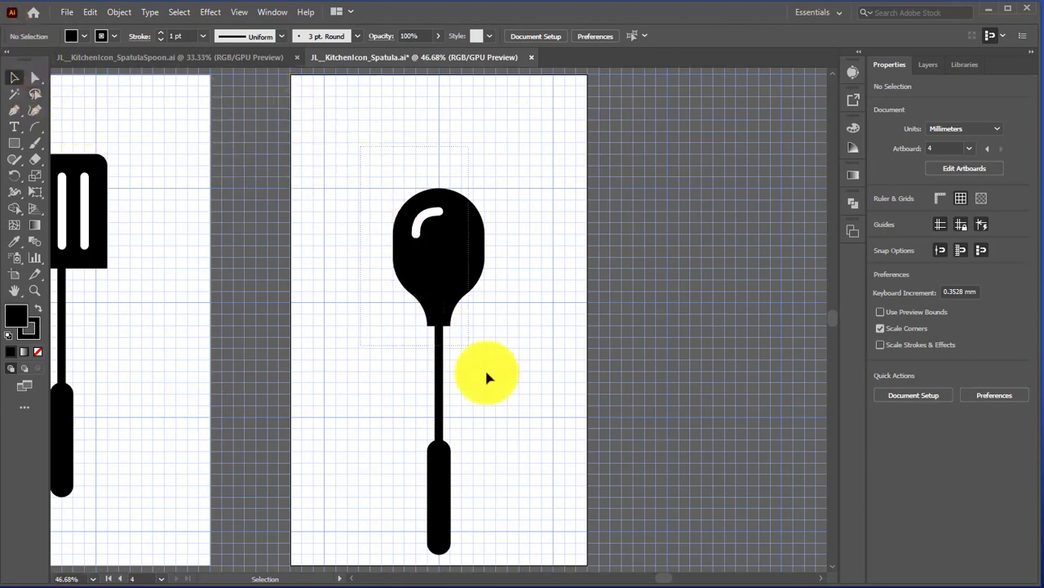
scroll(518, 539, down, 2)
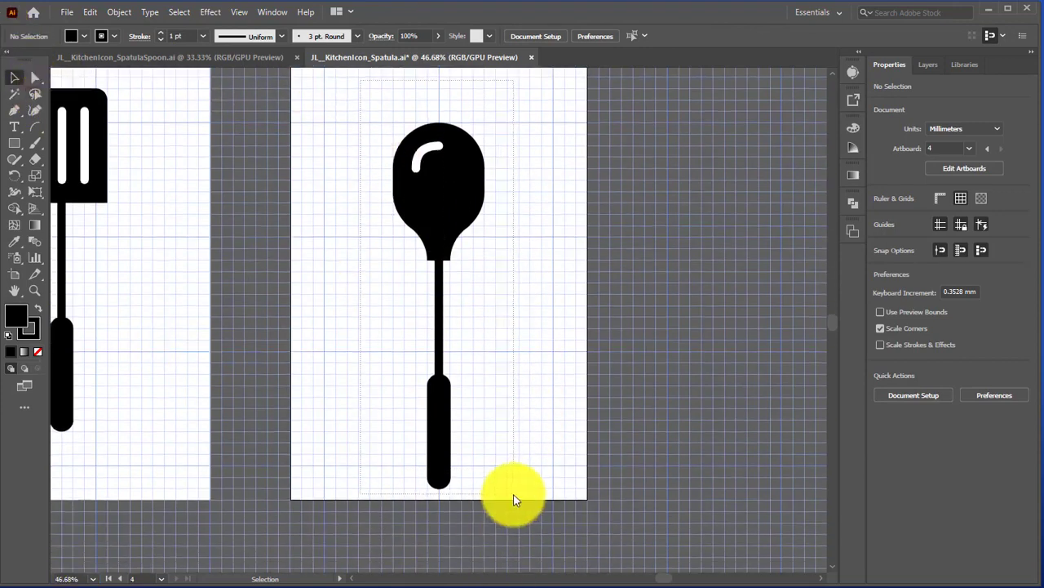
drag(514, 499, 384, 229)
click(119, 12)
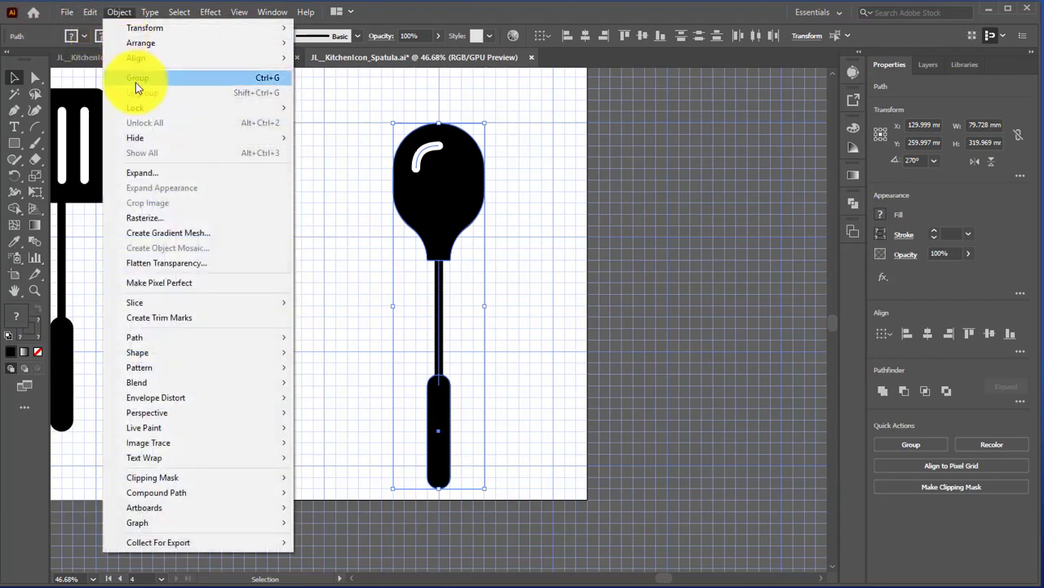
click(136, 78)
click(321, 200)
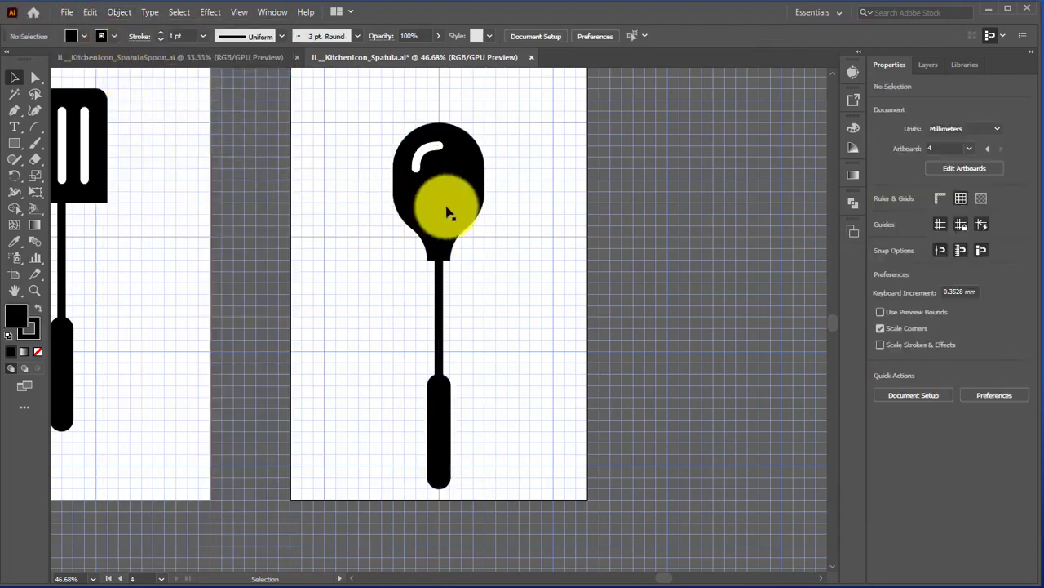
Step: Move the grouped spoon straight up by three grid squares on its artboard and deselect it
scroll(611, 264, up, 1)
click(467, 198)
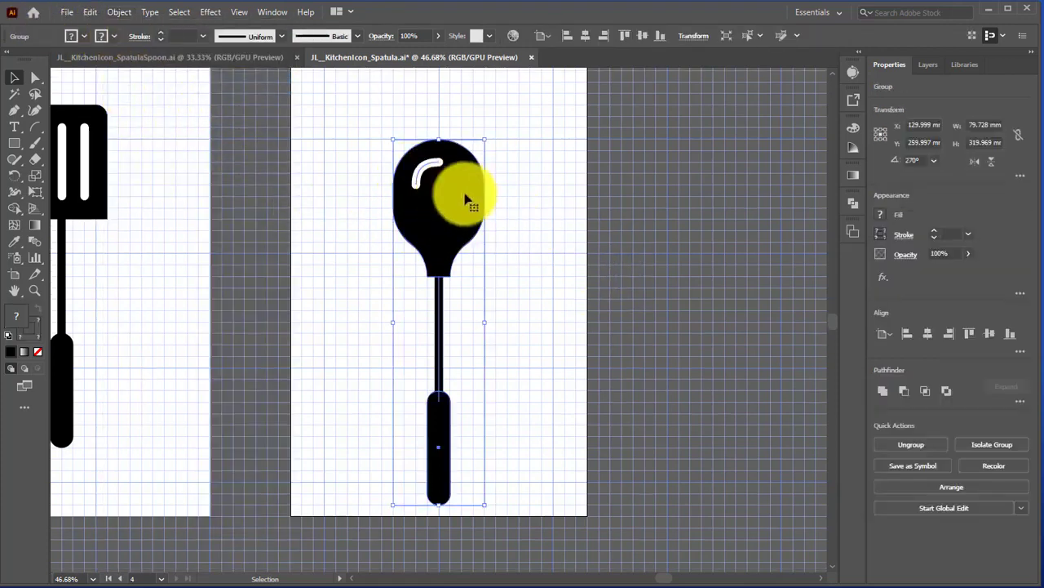
key(Up)
key(Up)
key(Up)
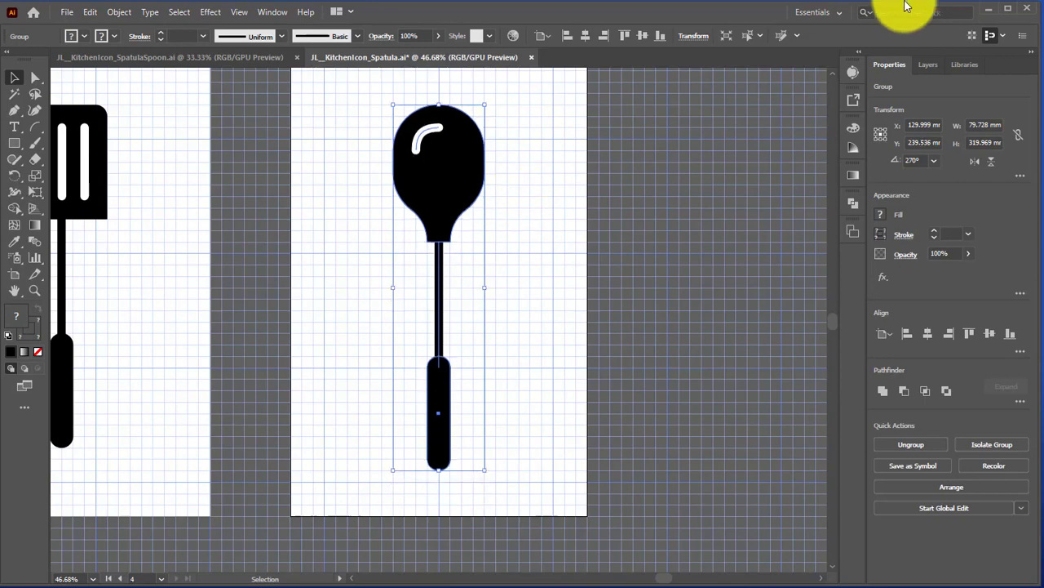
key(Up)
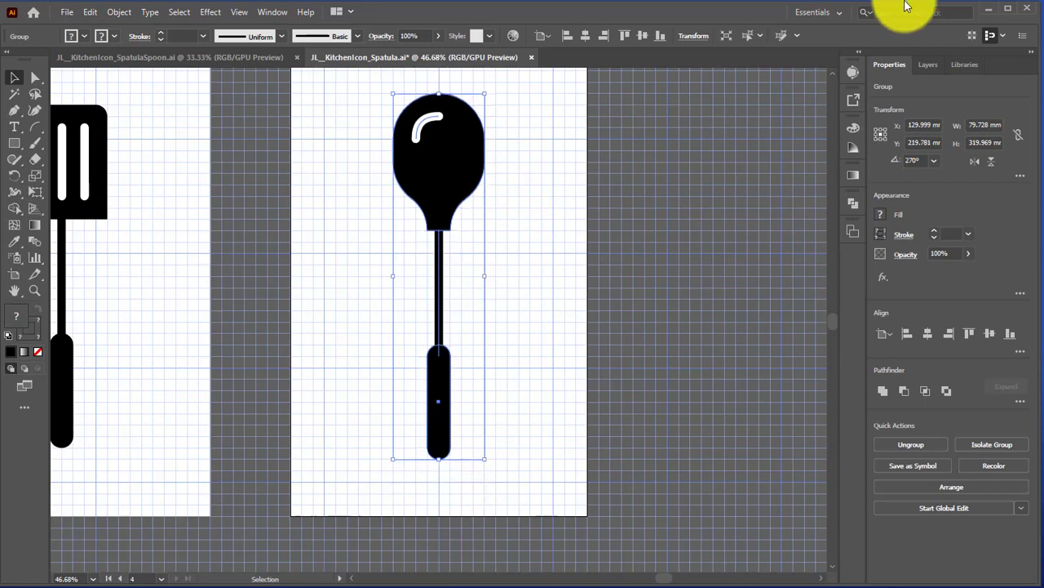
key(Down)
key(Down)
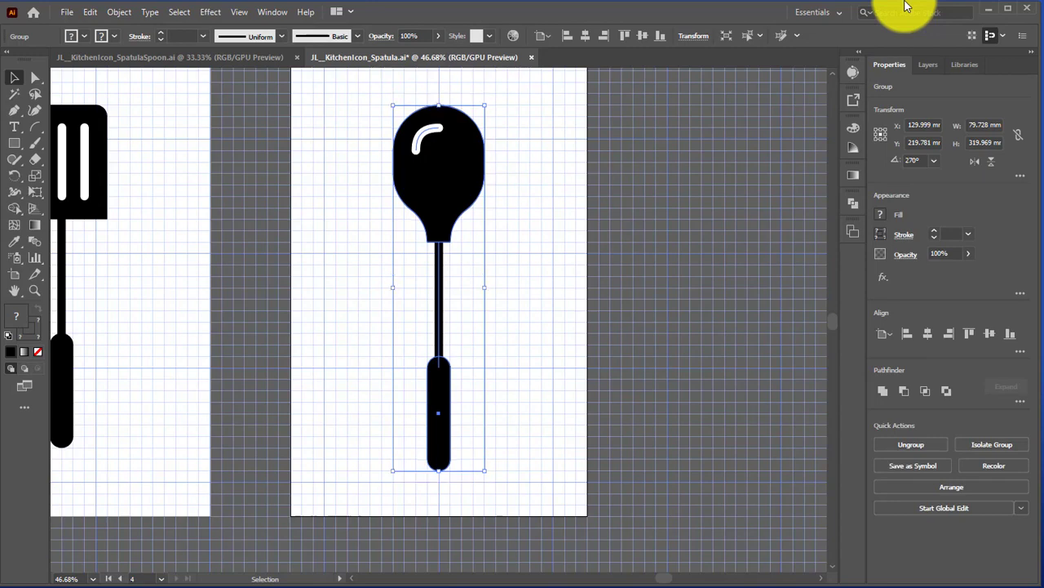
click(614, 349)
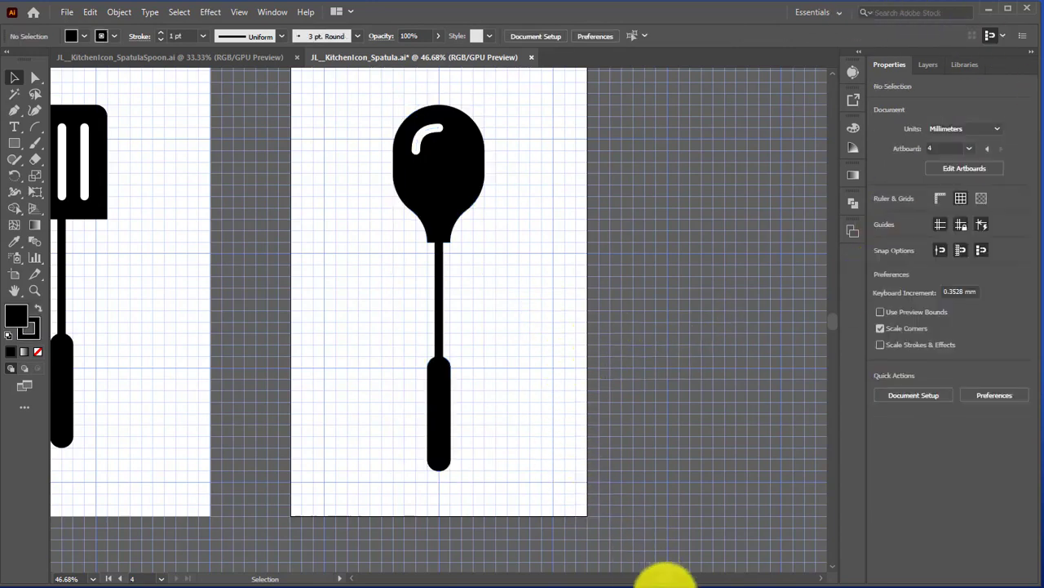
Step: Save a copy of the document as JL__KitchenIcon_Spoon.ai in Adobe Illustrator format, keeping the default Illustrator 2020 options
click(64, 13)
click(106, 137)
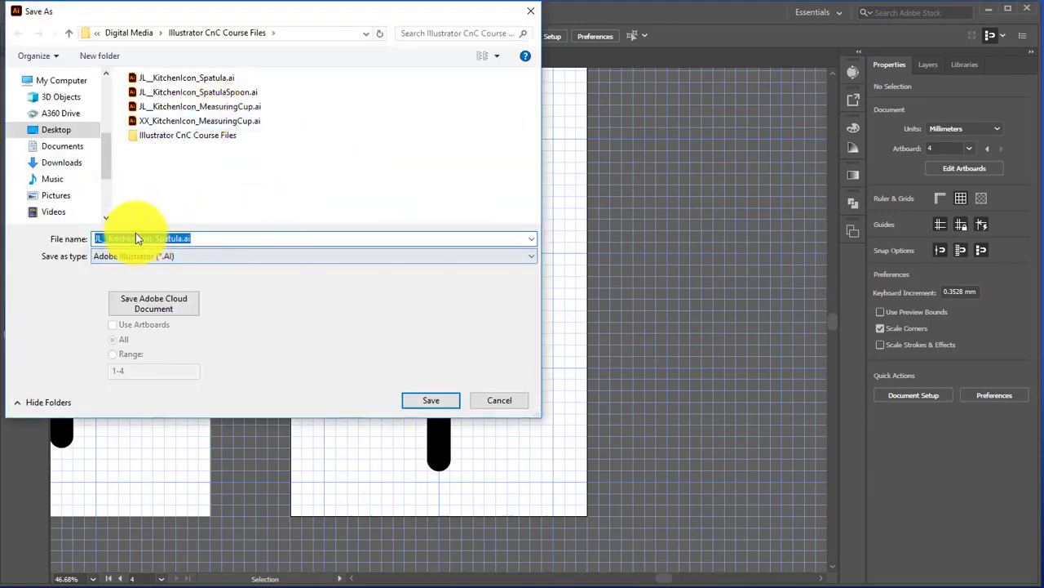
click(177, 238)
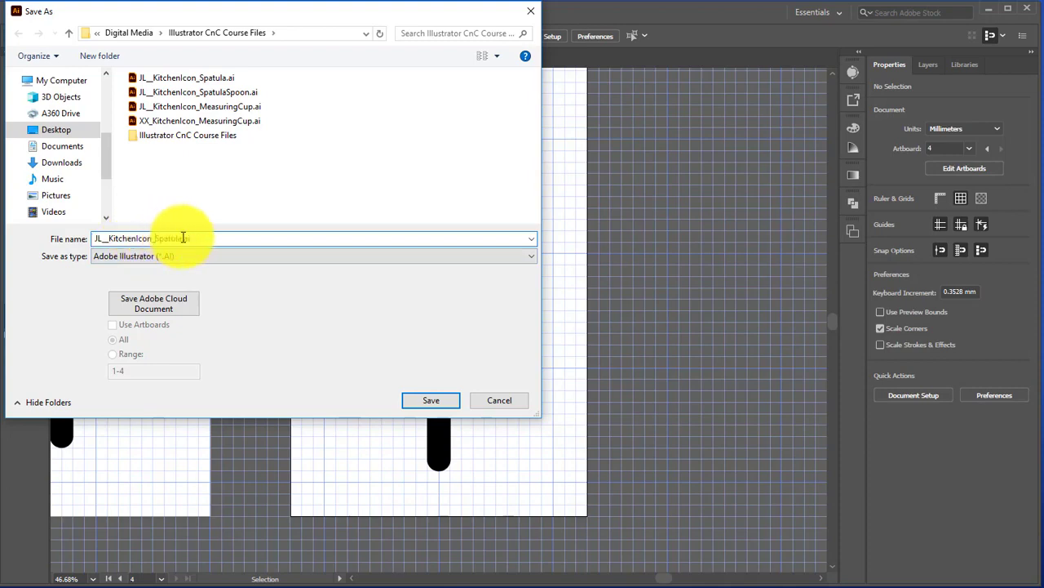
key(BackSpace)
key(BackSpace)
key(BackSpace)
key(BackSpace)
key(BackSpace)
key(BackSpace)
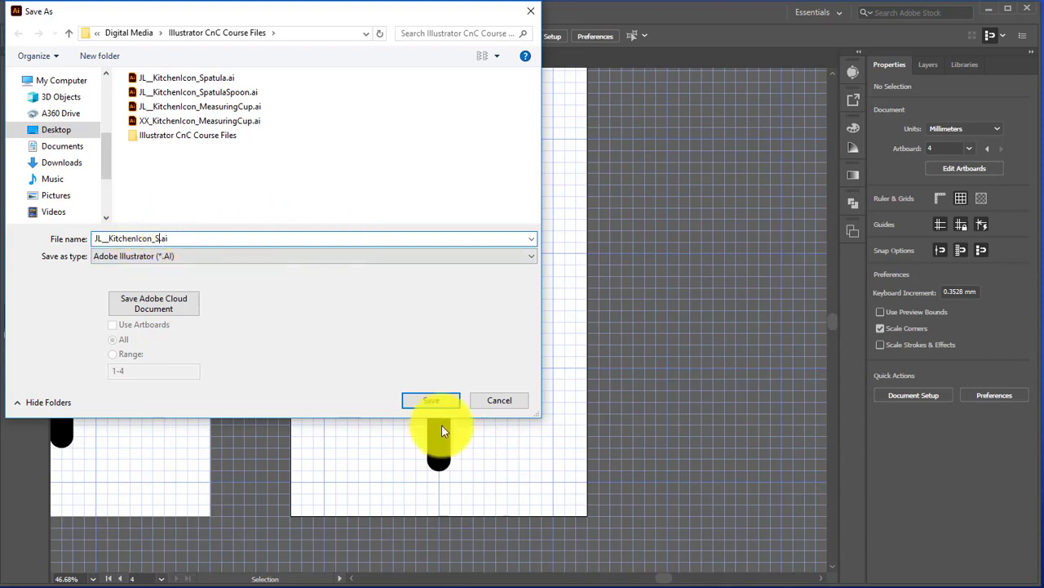
text(Poo)
key(BackSpace)
key(BackSpace)
key(BackSpace)
text(poon)
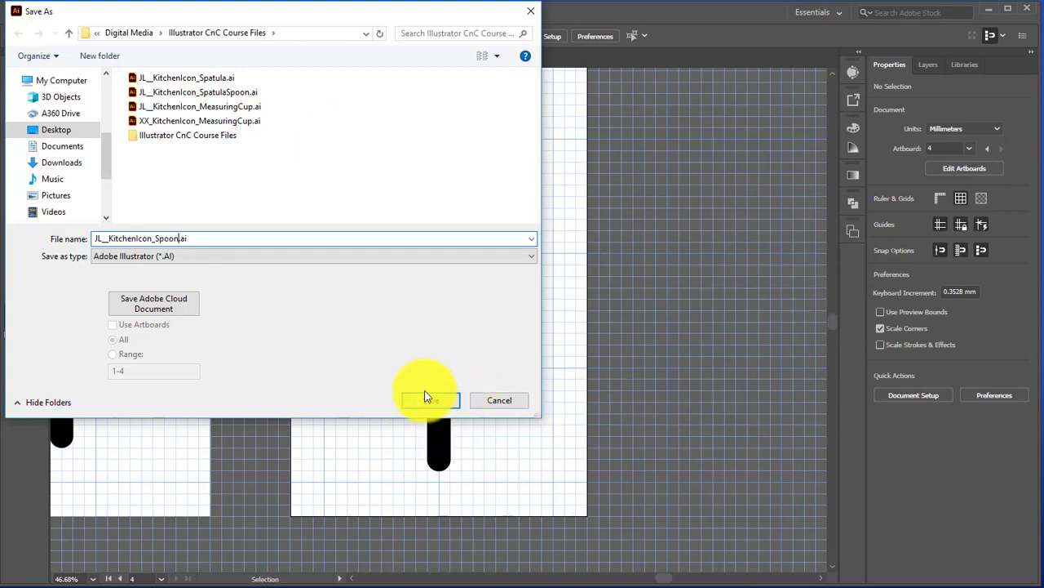
click(431, 396)
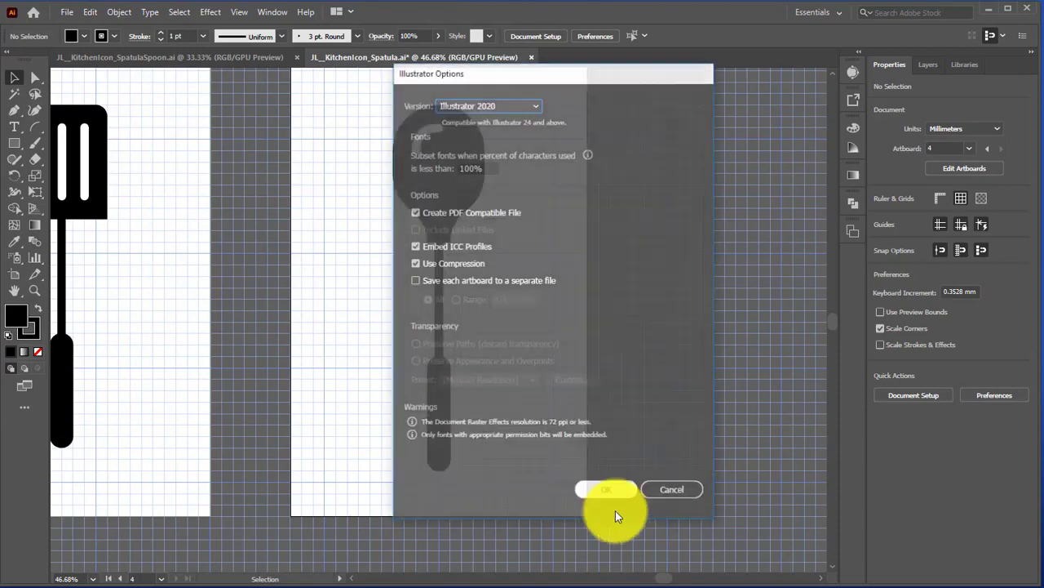
click(613, 481)
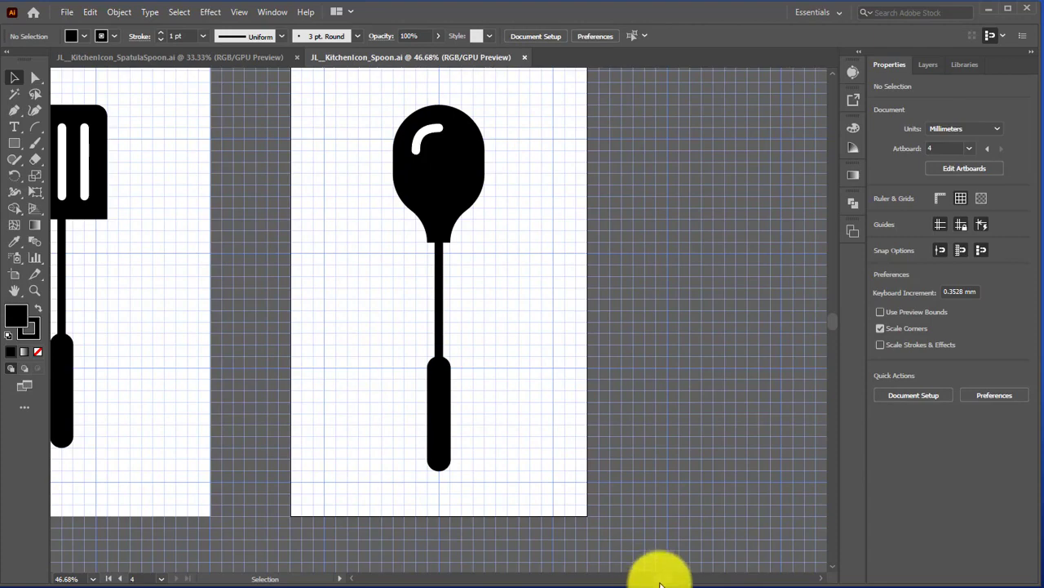
scroll(658, 581, left, 3)
scroll(653, 583, left, 2)
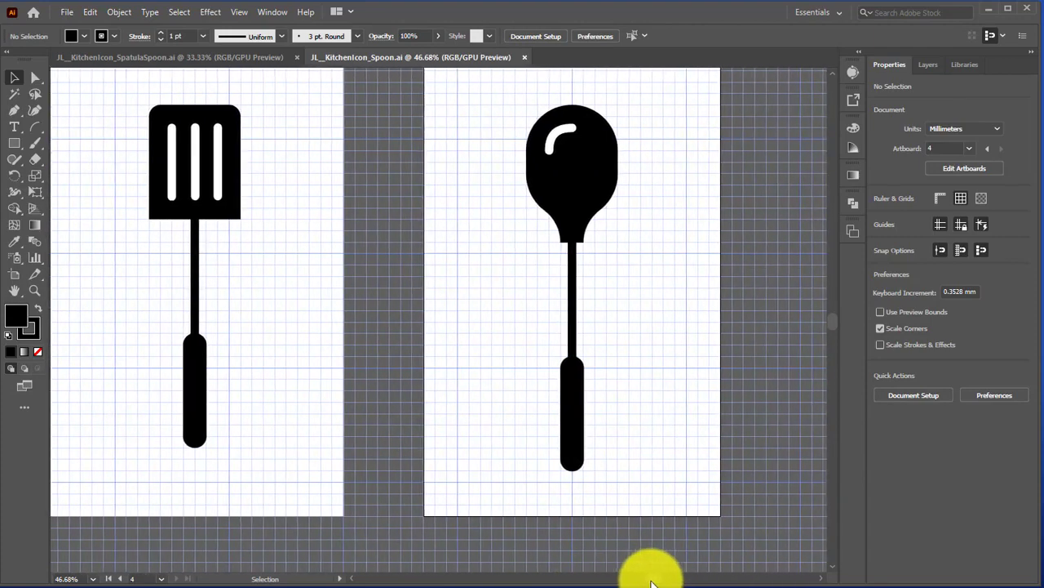